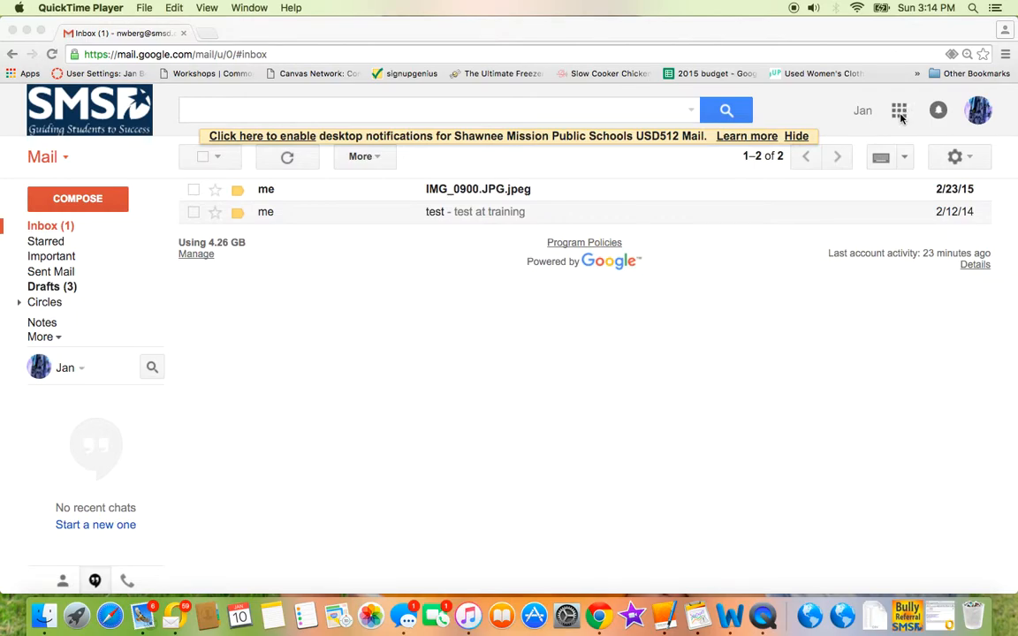
# - Open Blogger from Google's full product list, where it is listed under the Social products
pyautogui.click(901, 116)
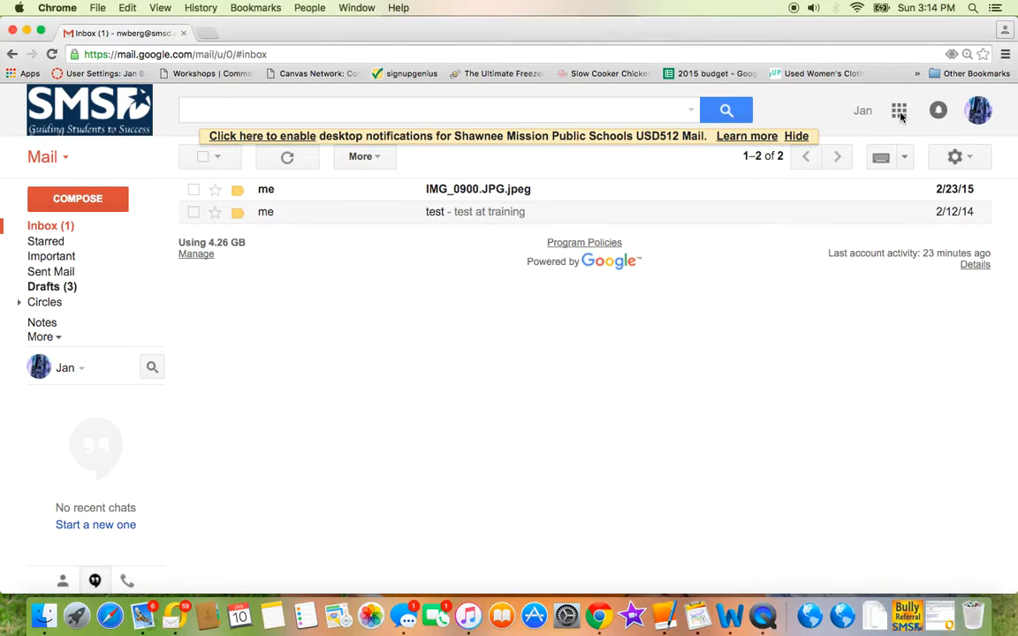
pyautogui.click(900, 113)
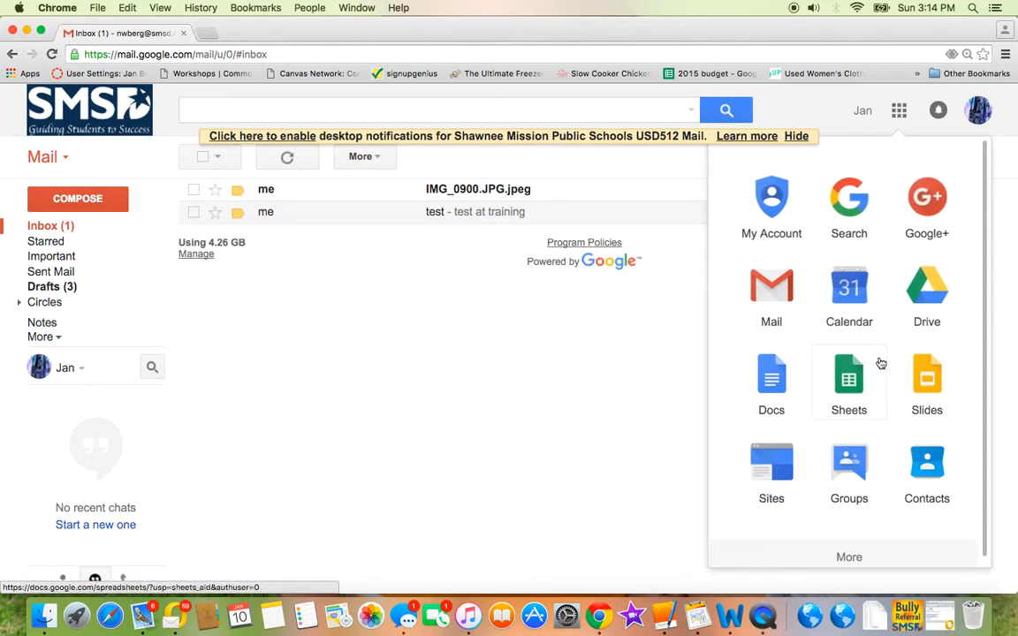
pyautogui.click(848, 559)
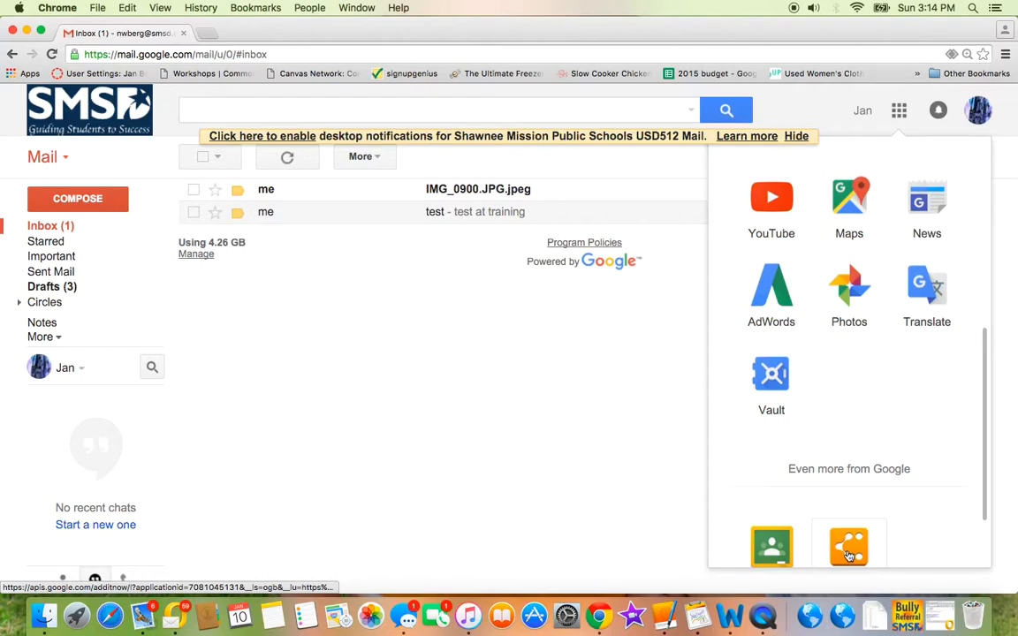
pyautogui.scroll(-3, 855, 482)
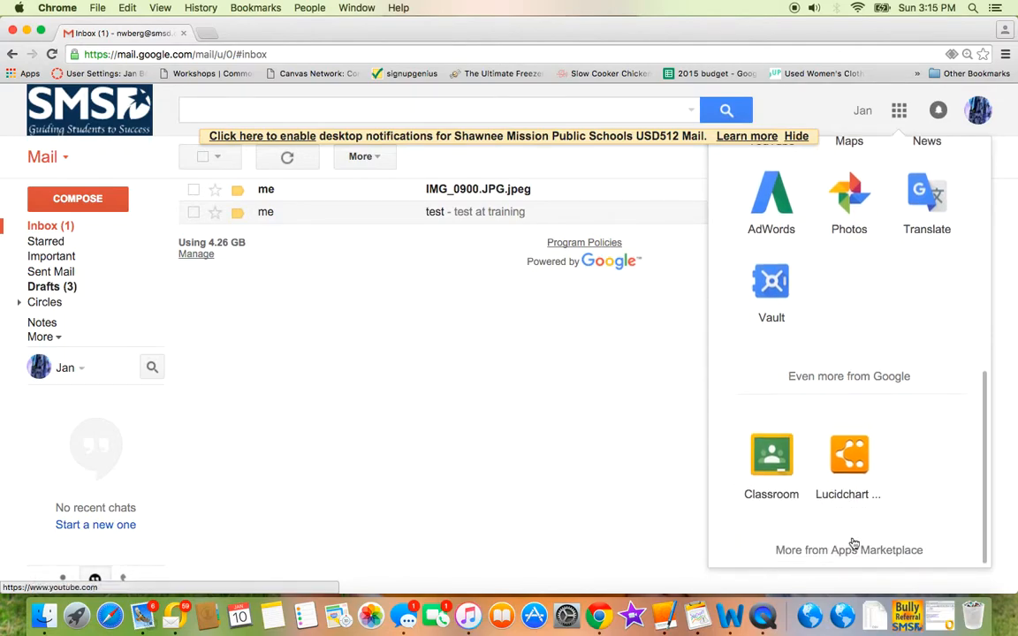
pyautogui.click(854, 379)
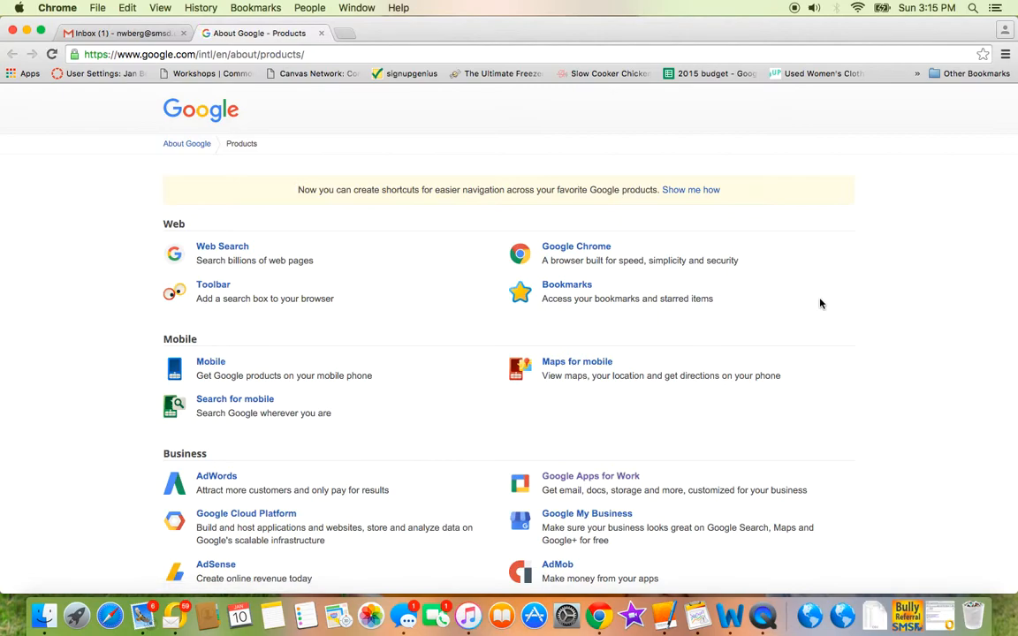
pyautogui.scroll(-10, 821, 303)
pyautogui.scroll(-15, 821, 303)
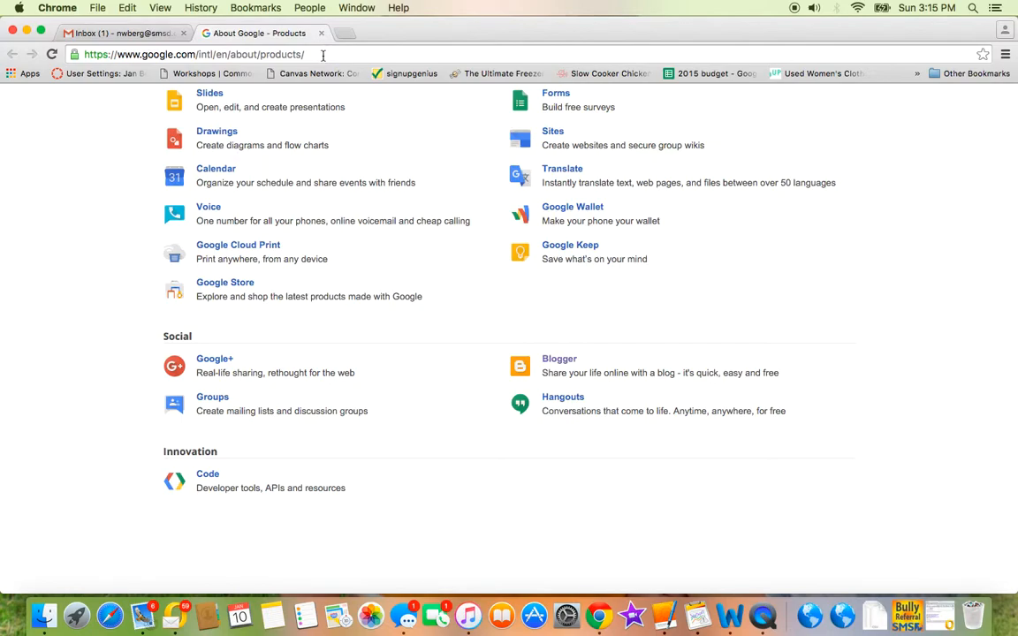
pyautogui.click(569, 363)
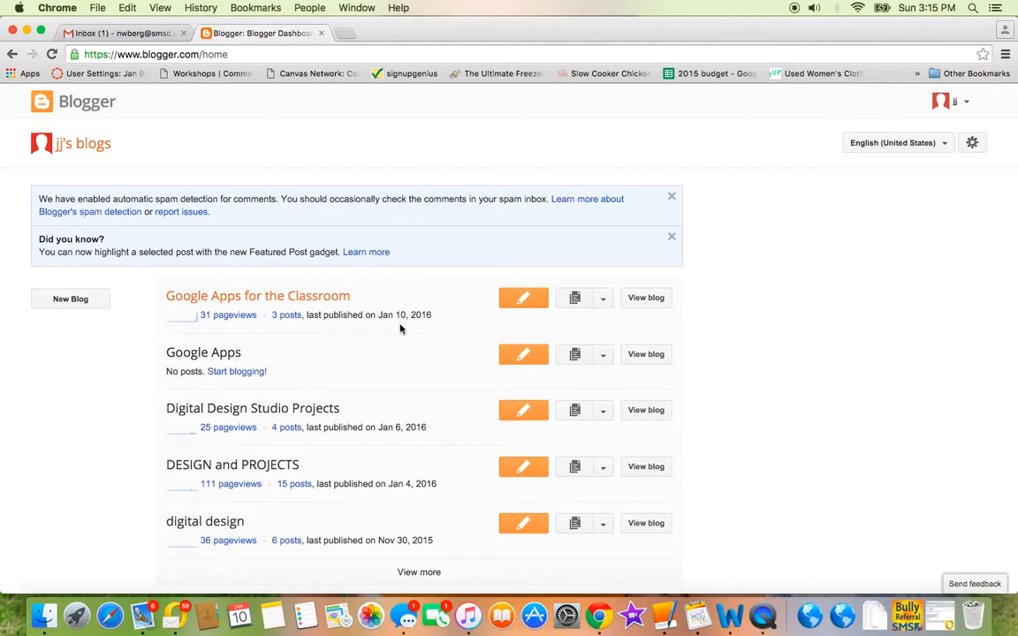
# - Create a new blog titled "Title goes here" at jbgoogleapps.blogspot.com with the Simple template, and dismiss the domain name offer
pyautogui.click(79, 302)
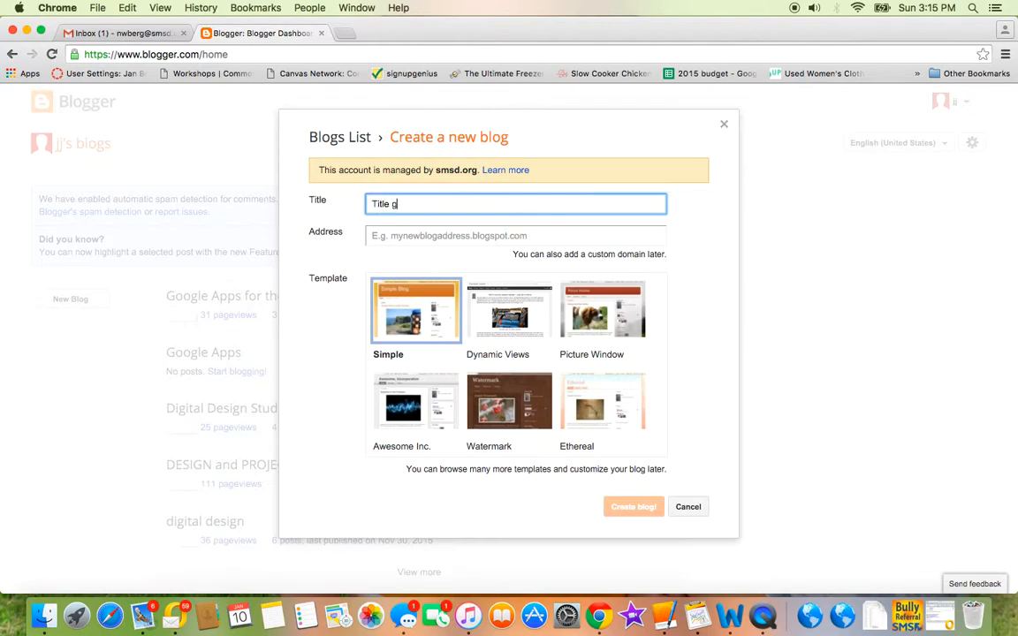
pyautogui.click(403, 239)
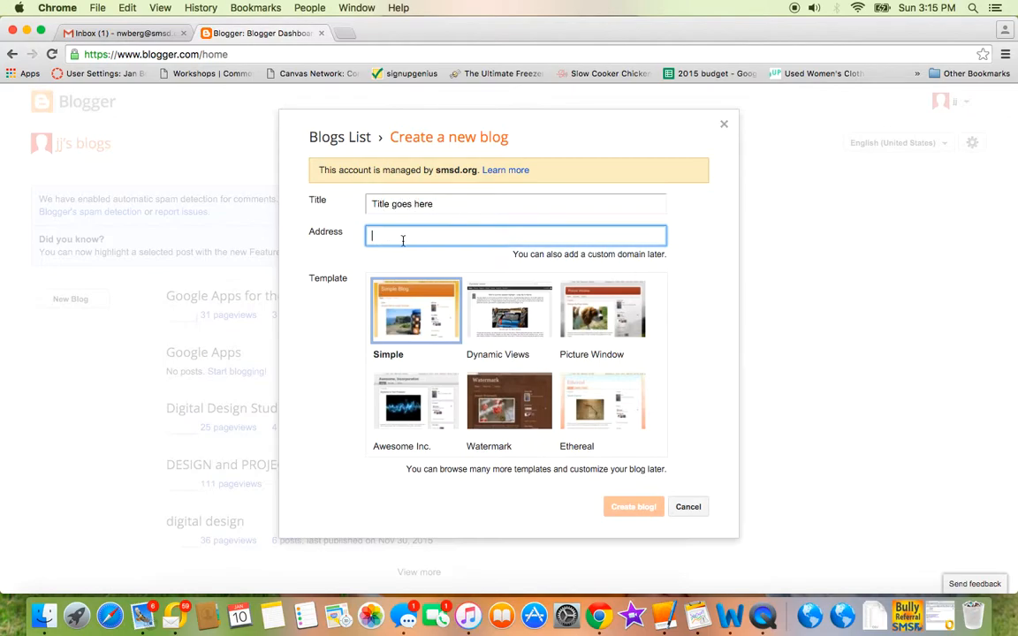
pyautogui.write('jbgoogle')
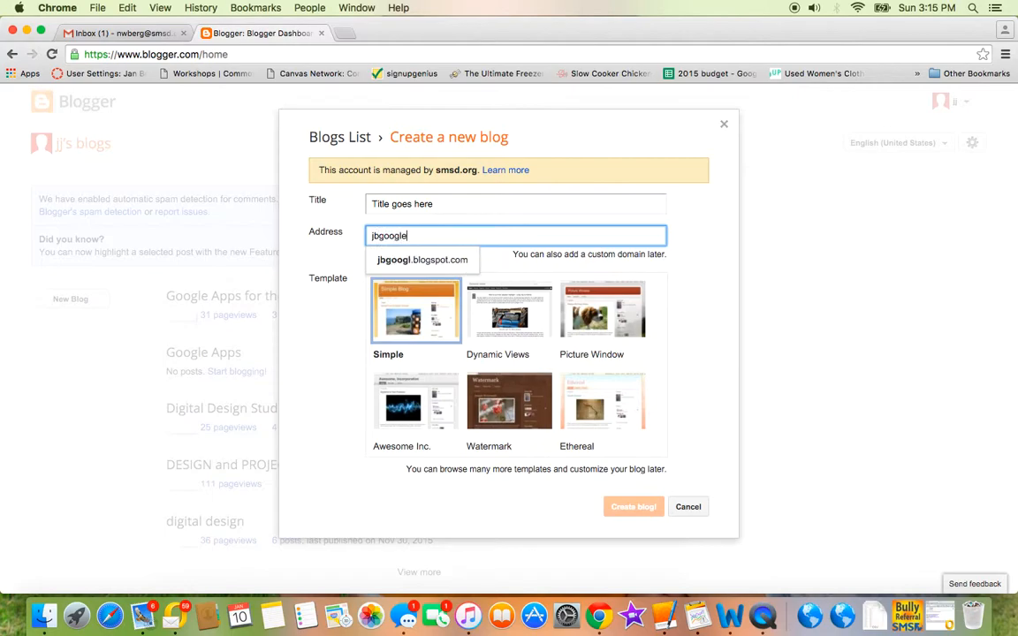
pyautogui.write('apps')
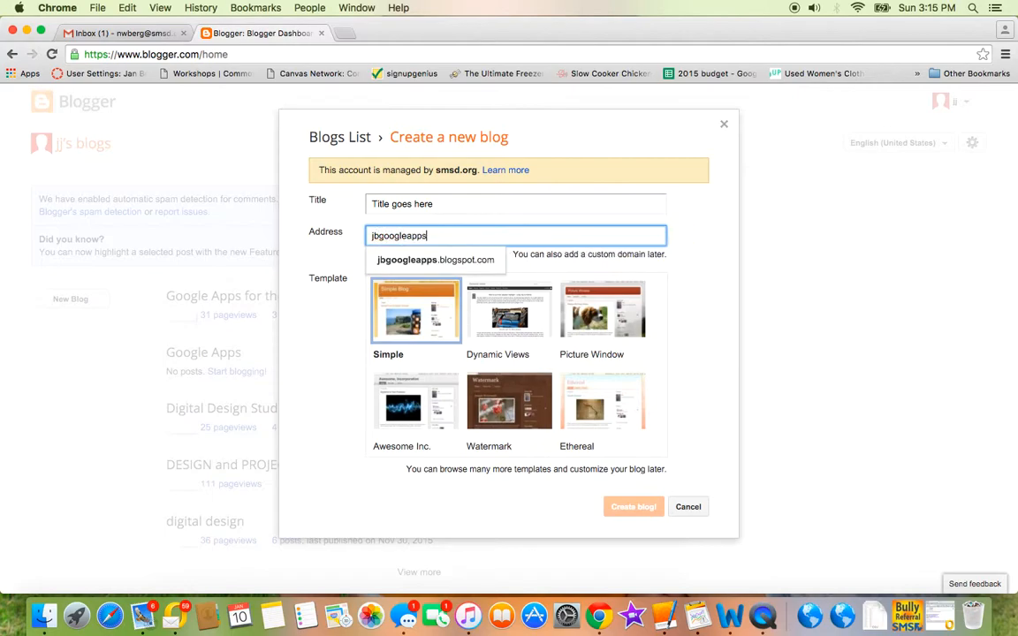
pyautogui.click(437, 261)
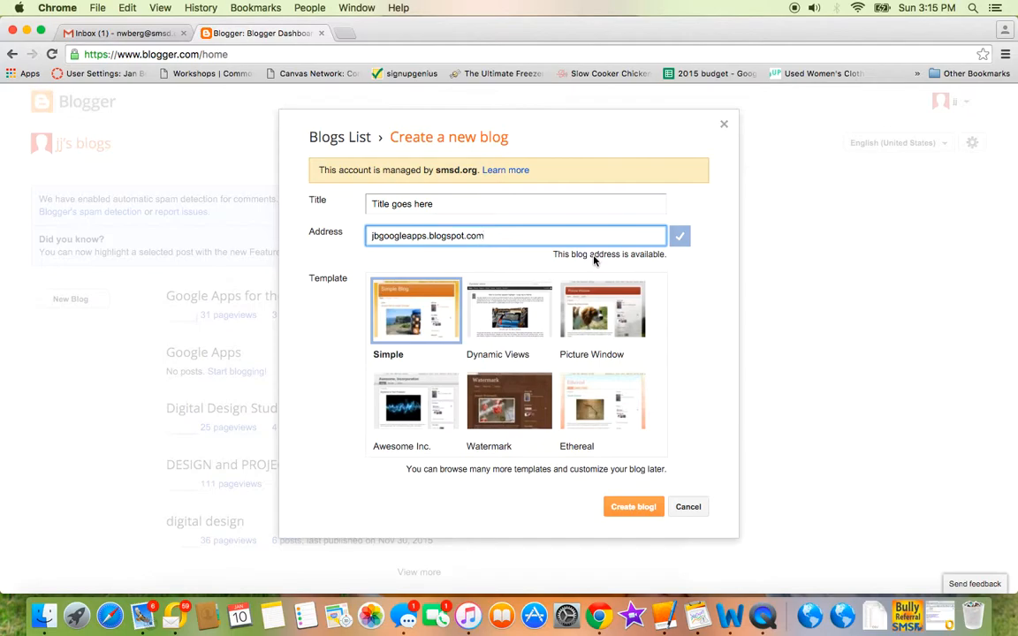
pyautogui.click(643, 511)
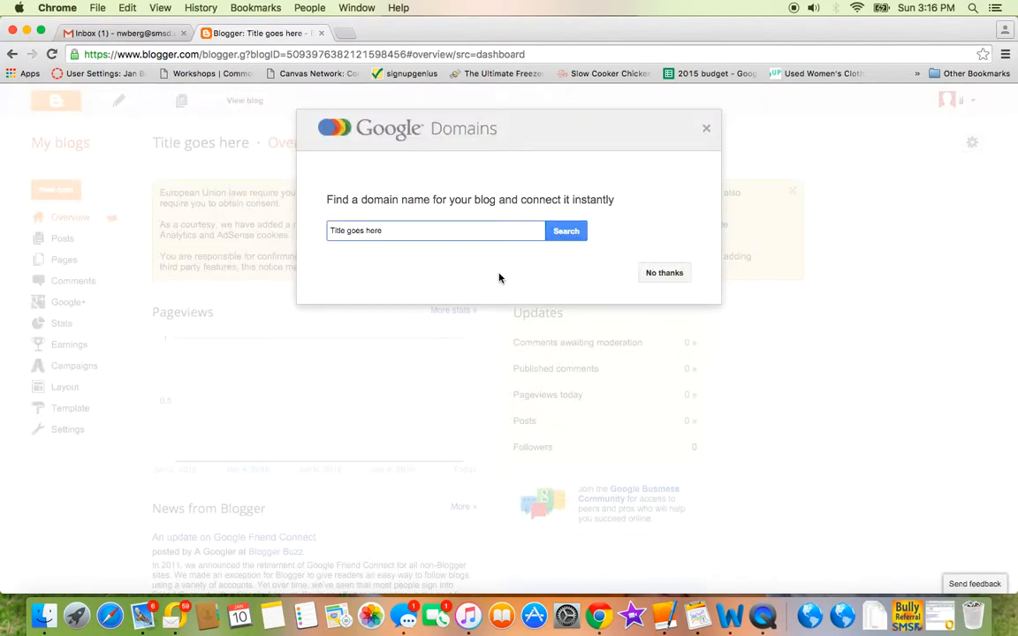
pyautogui.click(706, 129)
# - View the new blog and open its design in the Blogger Template Designer for customizing
pyautogui.click(245, 101)
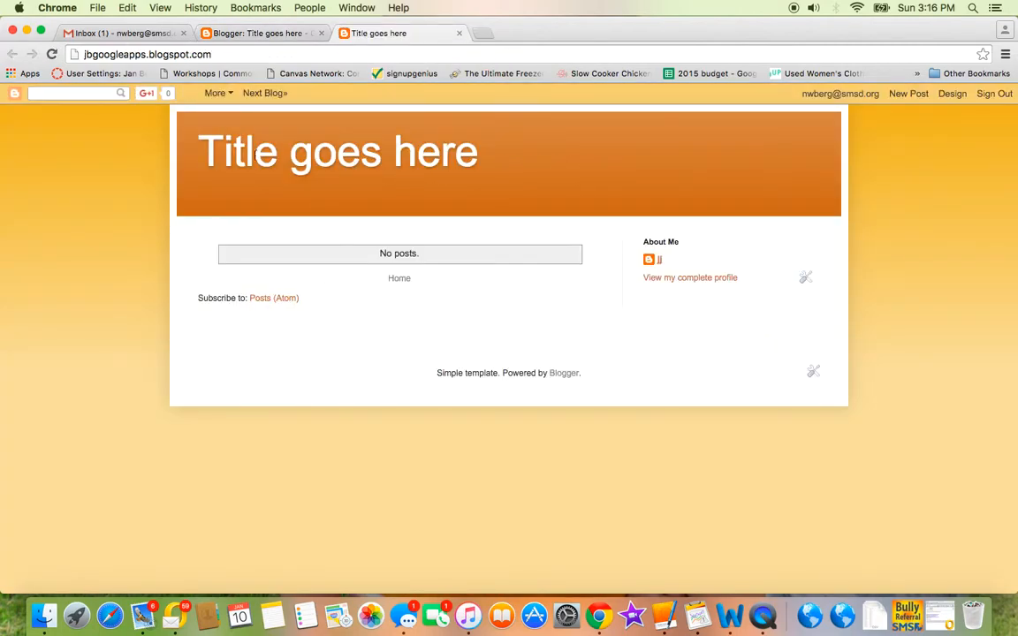
pyautogui.click(953, 94)
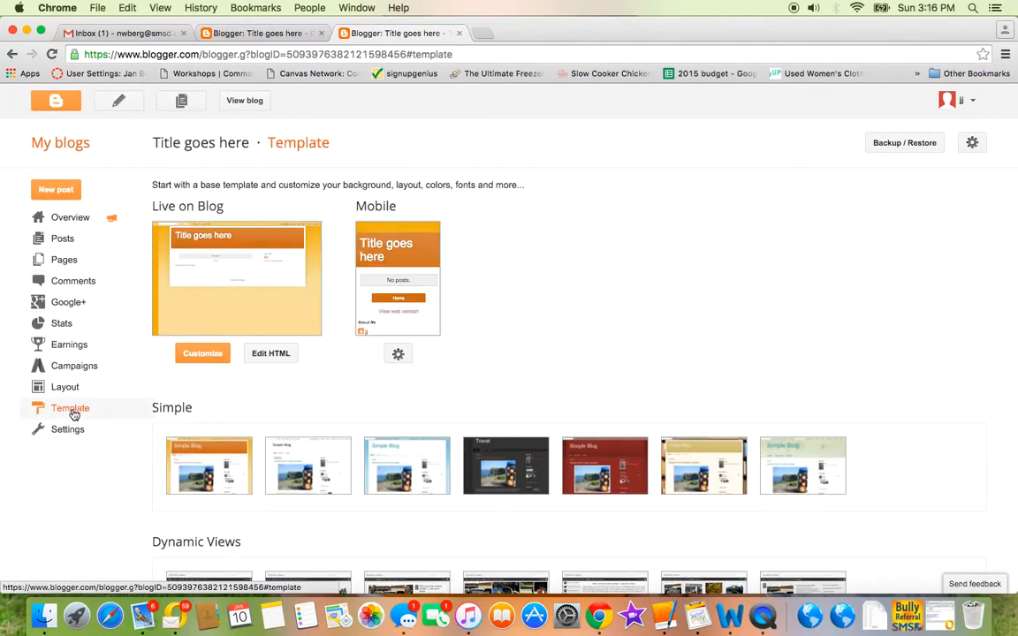
pyautogui.moveTo(229, 442)
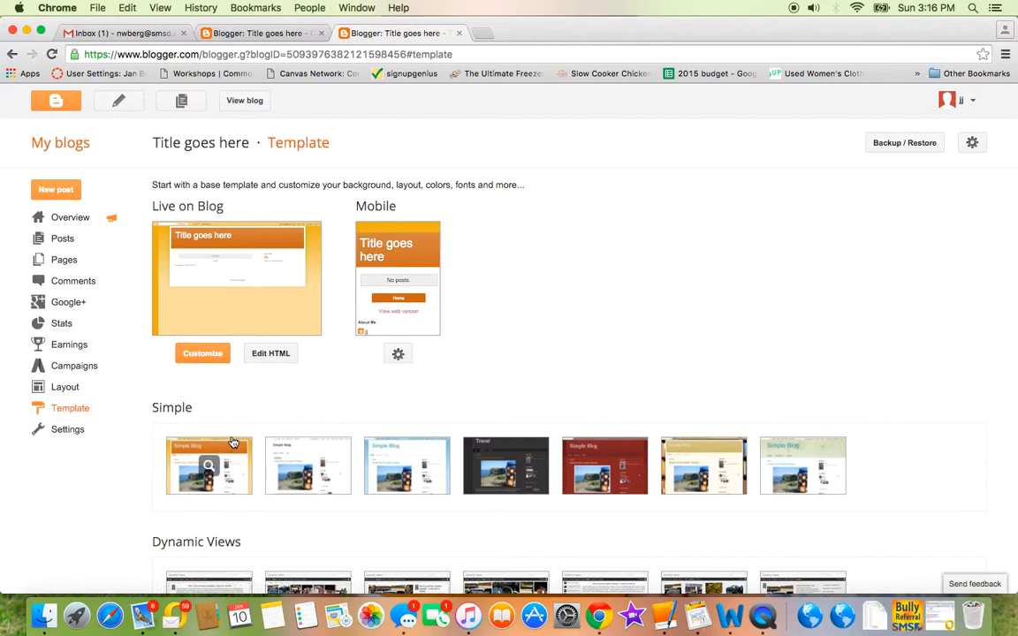
pyautogui.click(205, 354)
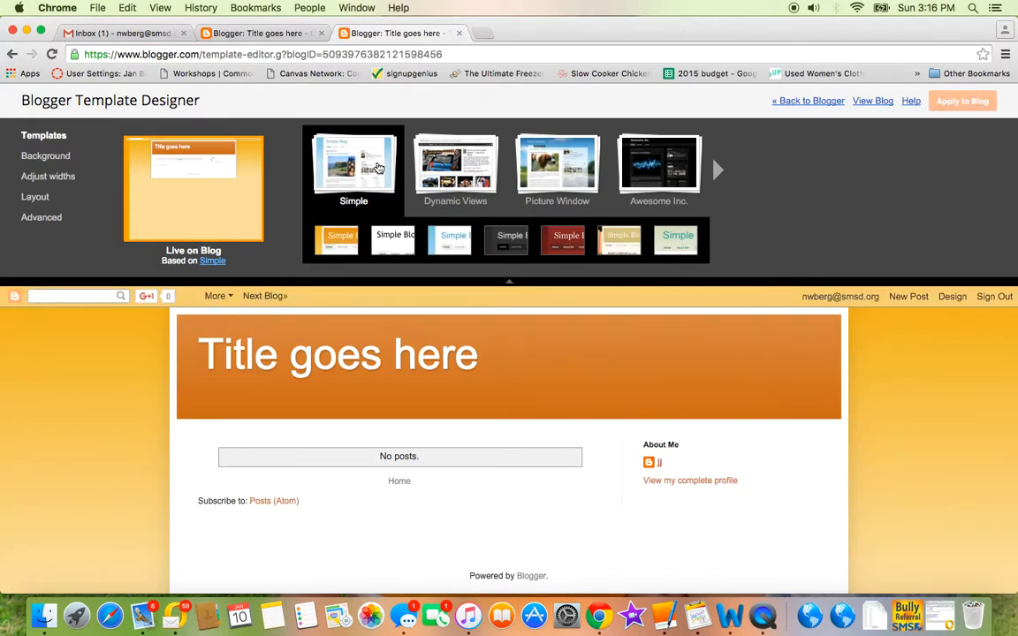
# - Preview the Dynamic Views variants, Picture Window and Awesome Inc. templates, and reselect the Simple template
pyautogui.click(433, 181)
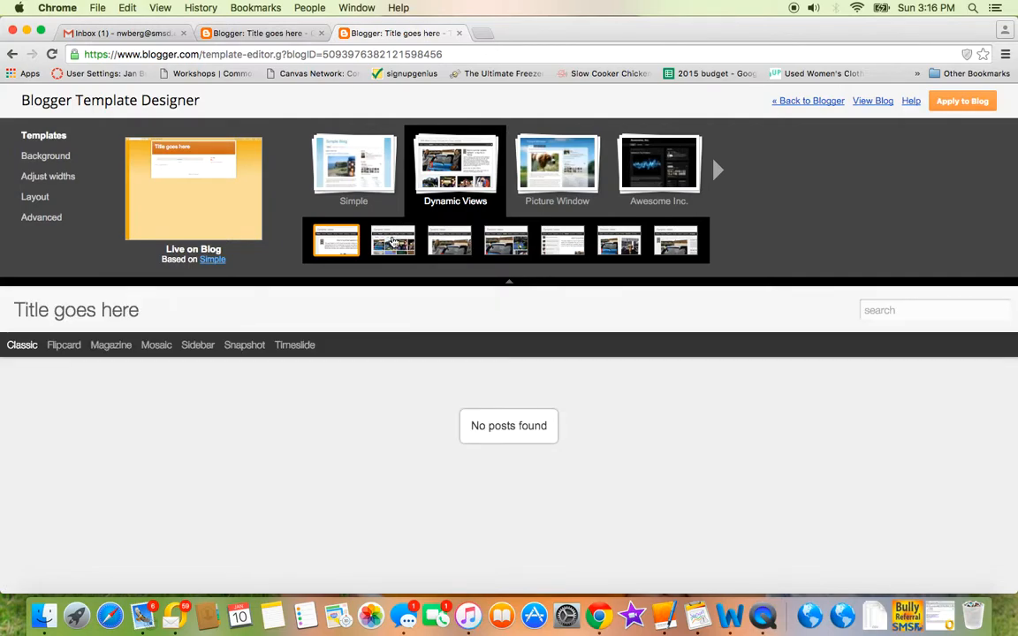
pyautogui.click(394, 241)
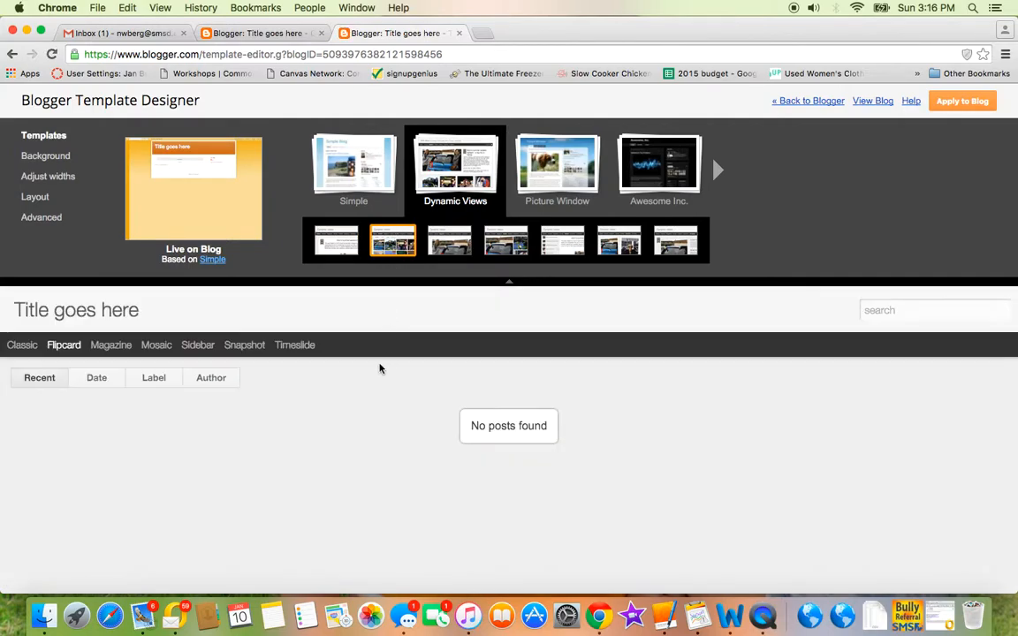
pyautogui.click(455, 246)
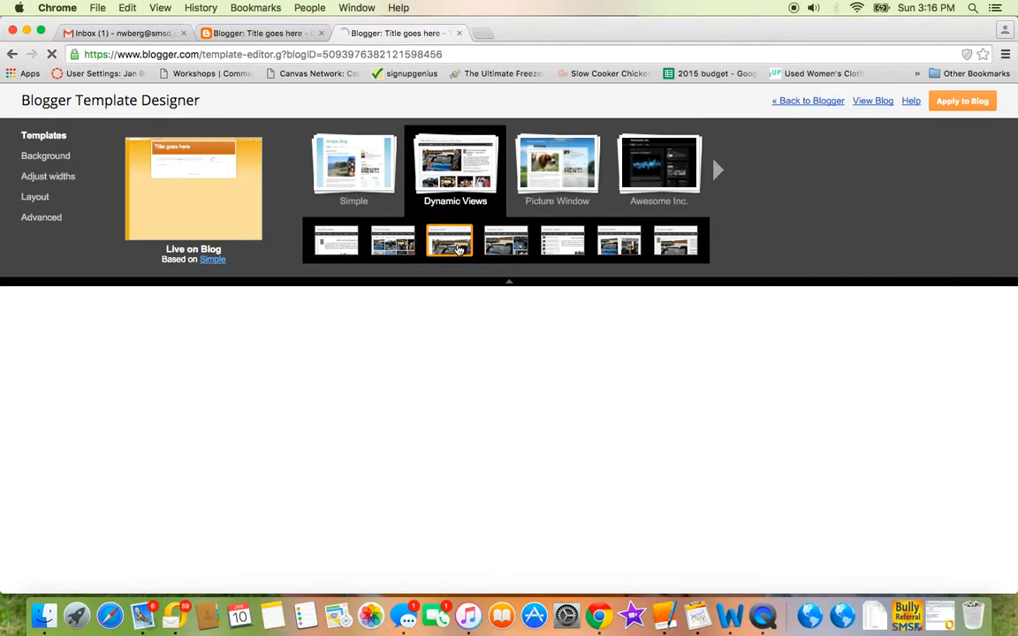
pyautogui.click(507, 246)
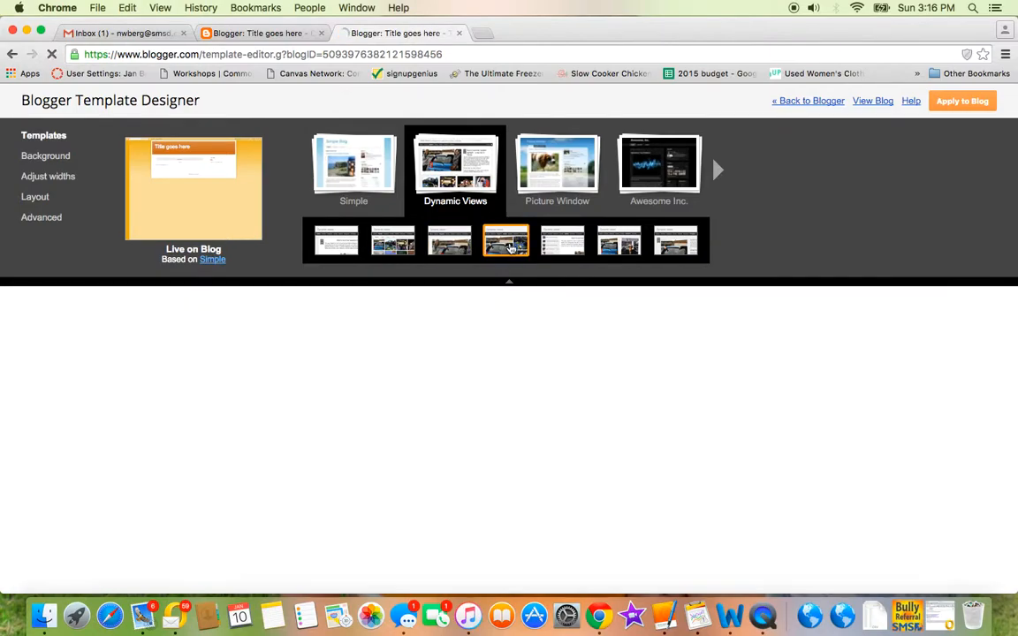
pyautogui.click(560, 244)
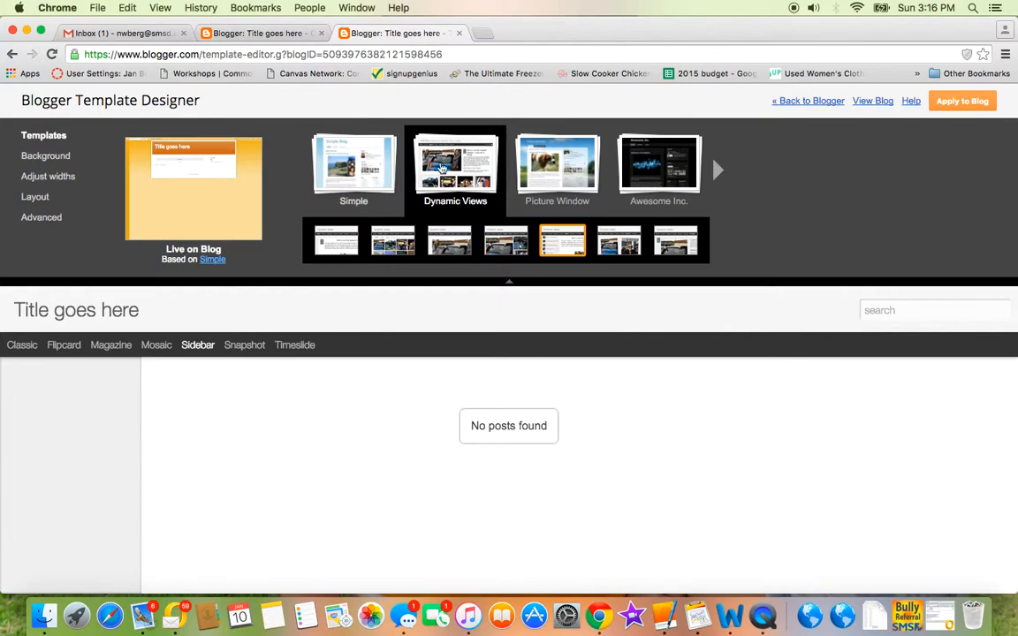
pyautogui.click(598, 168)
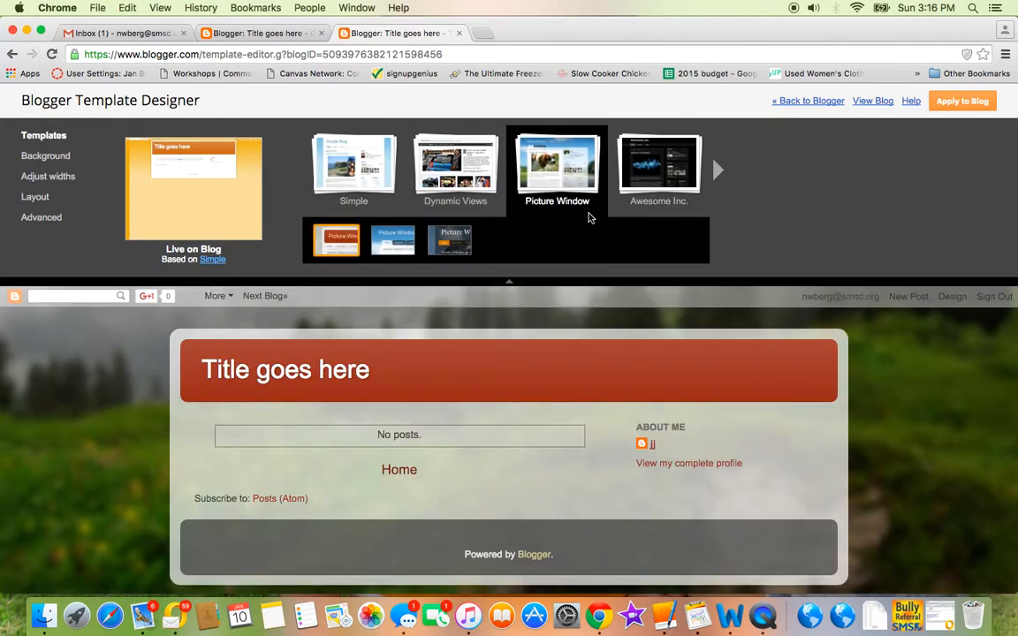
pyautogui.click(648, 186)
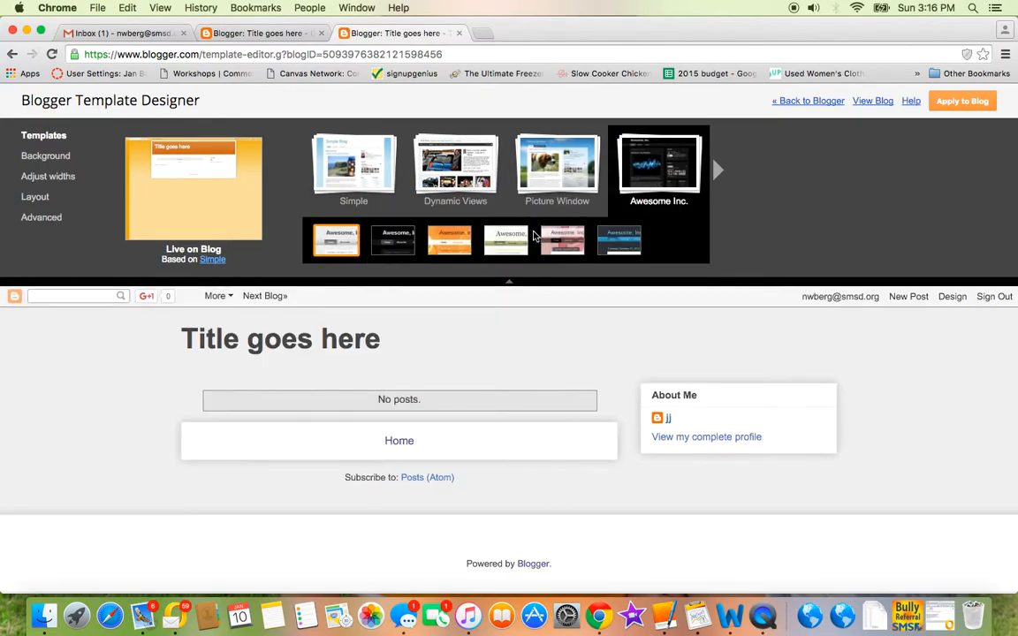
pyautogui.click(375, 178)
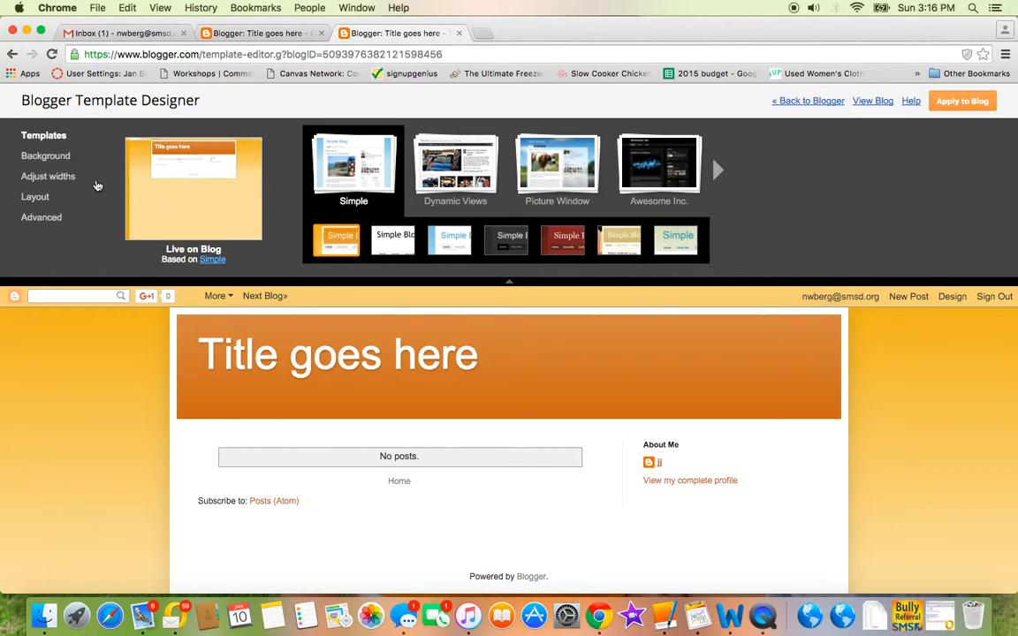
# - Browse the background image categories and set the blue spotted image from Patterns as the blog's background
pyautogui.click(62, 157)
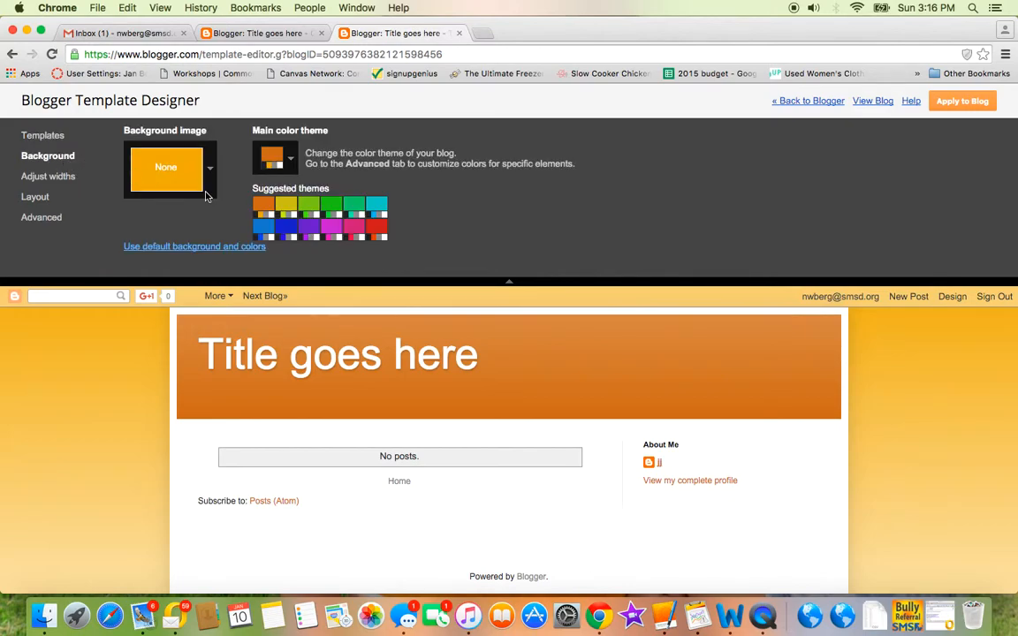
pyautogui.click(168, 170)
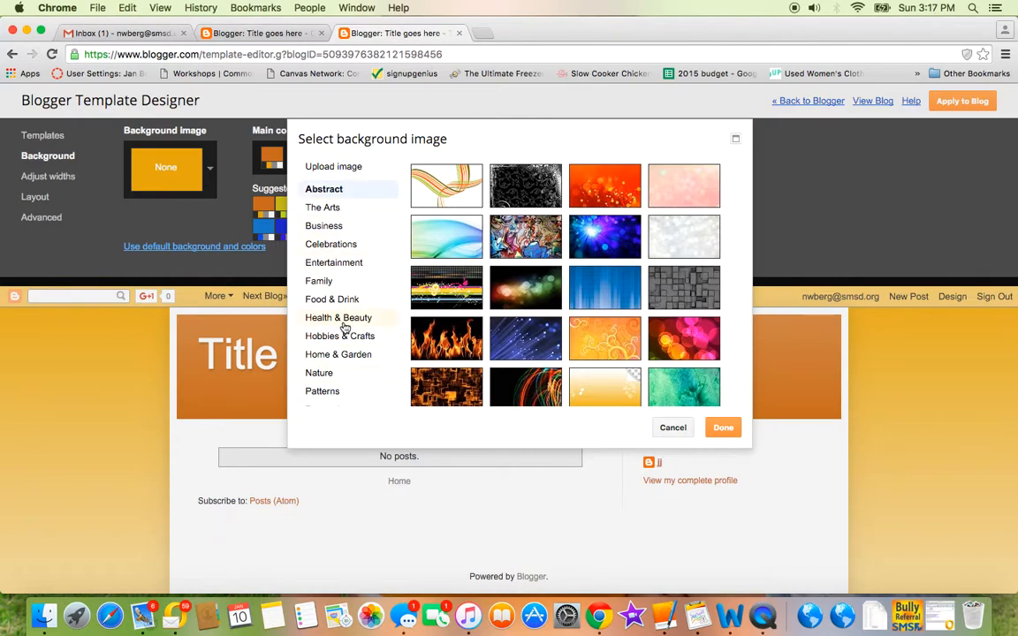
pyautogui.click(329, 230)
pyautogui.click(332, 244)
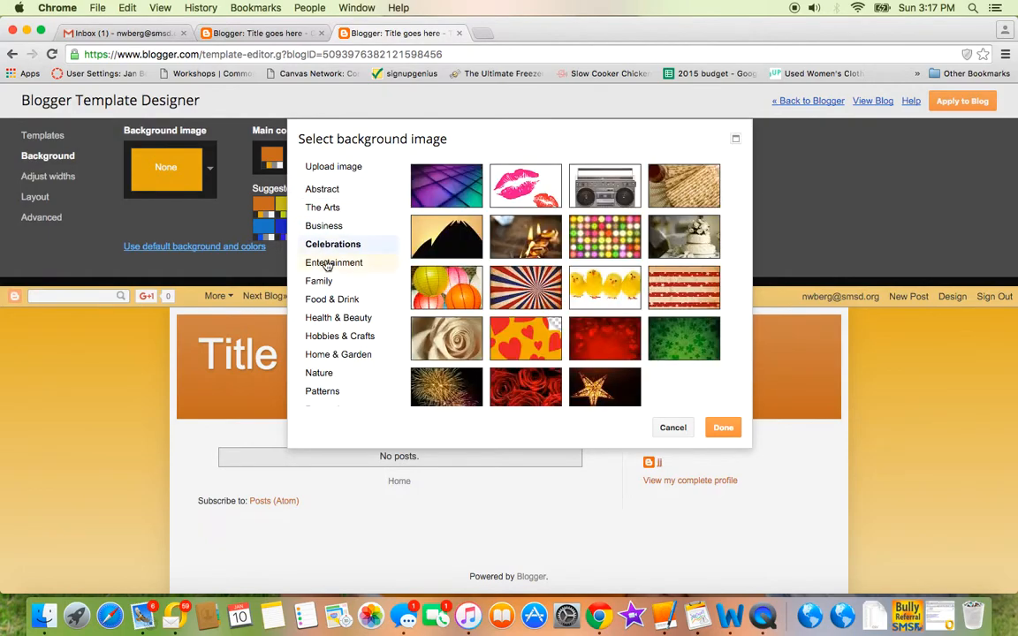
pyautogui.click(327, 265)
pyautogui.click(323, 282)
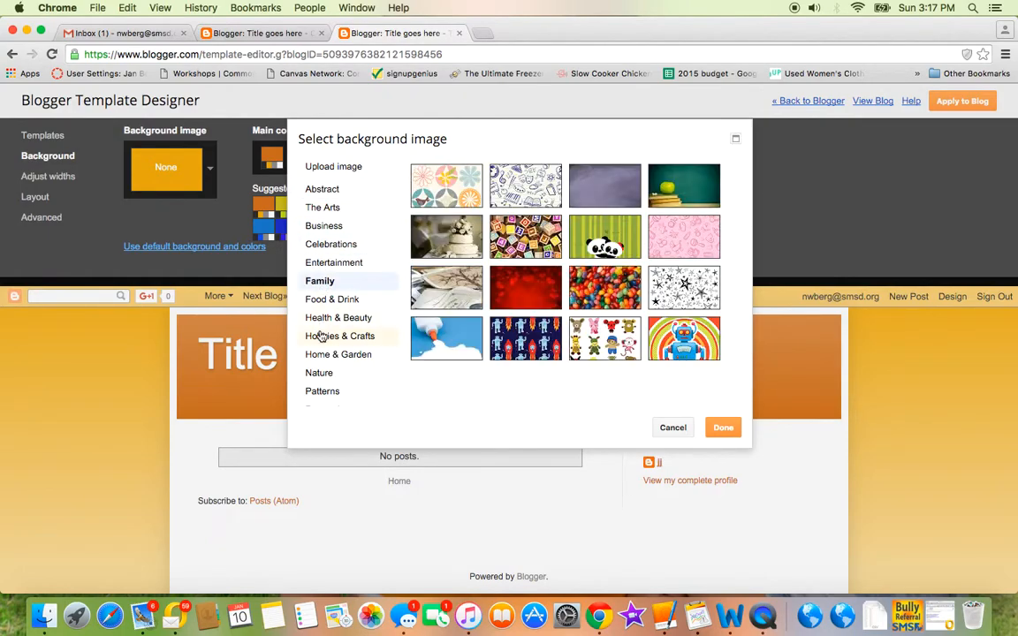
pyautogui.click(319, 374)
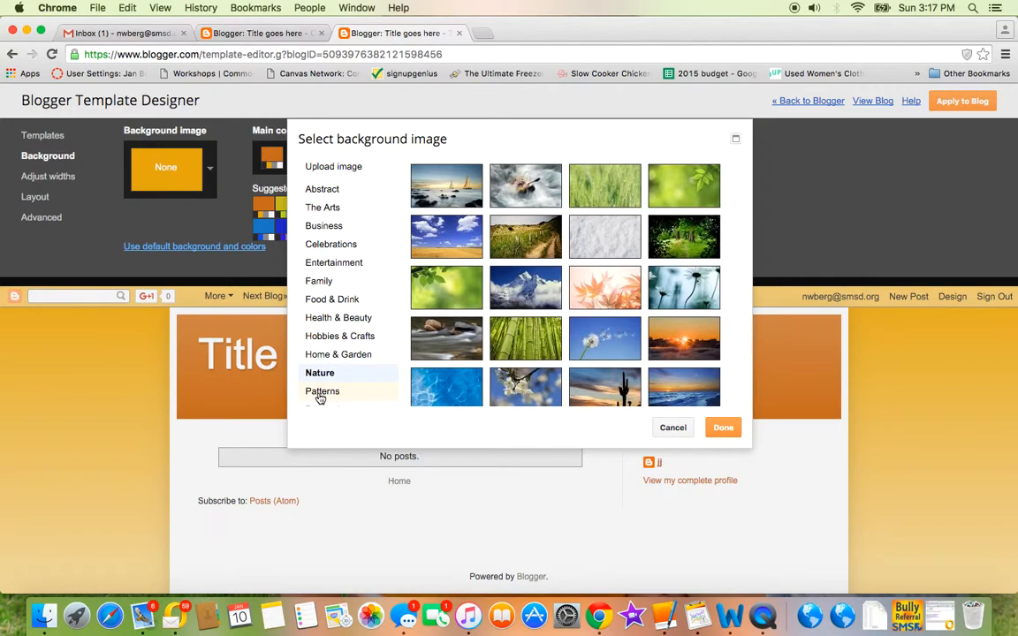
pyautogui.click(320, 392)
pyautogui.click(526, 237)
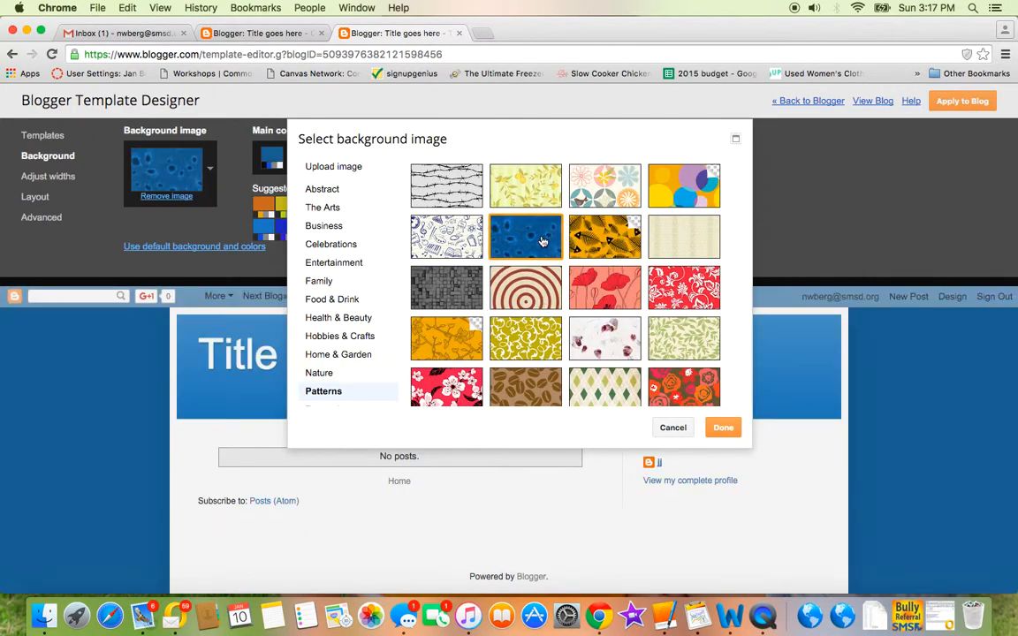
pyautogui.click(723, 428)
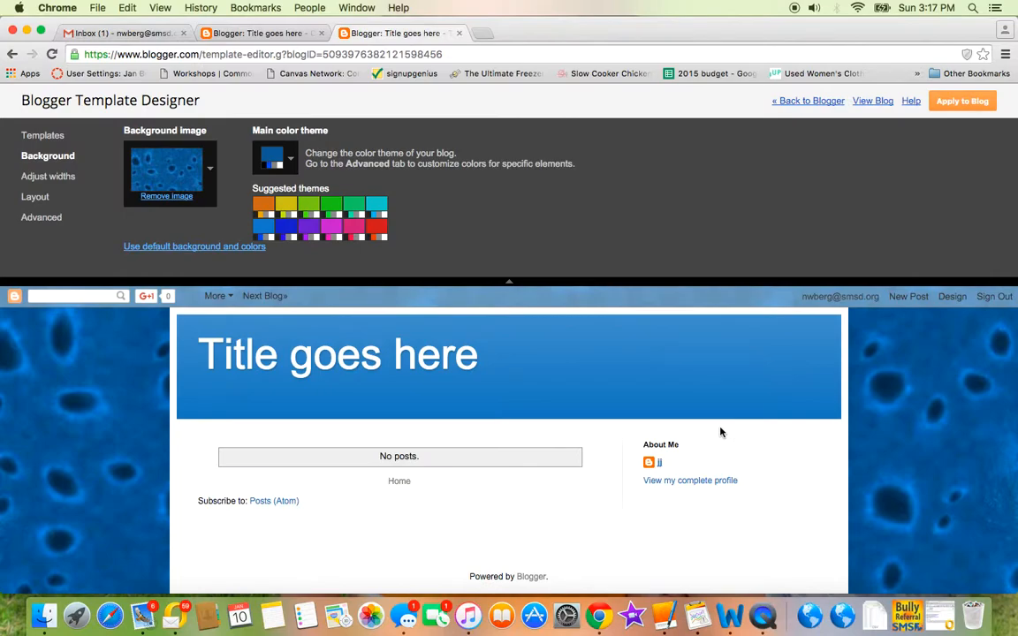
# - Adjust the blog widths to 270 px for the right sidebar and 1160 px for the entire blog
pyautogui.click(66, 178)
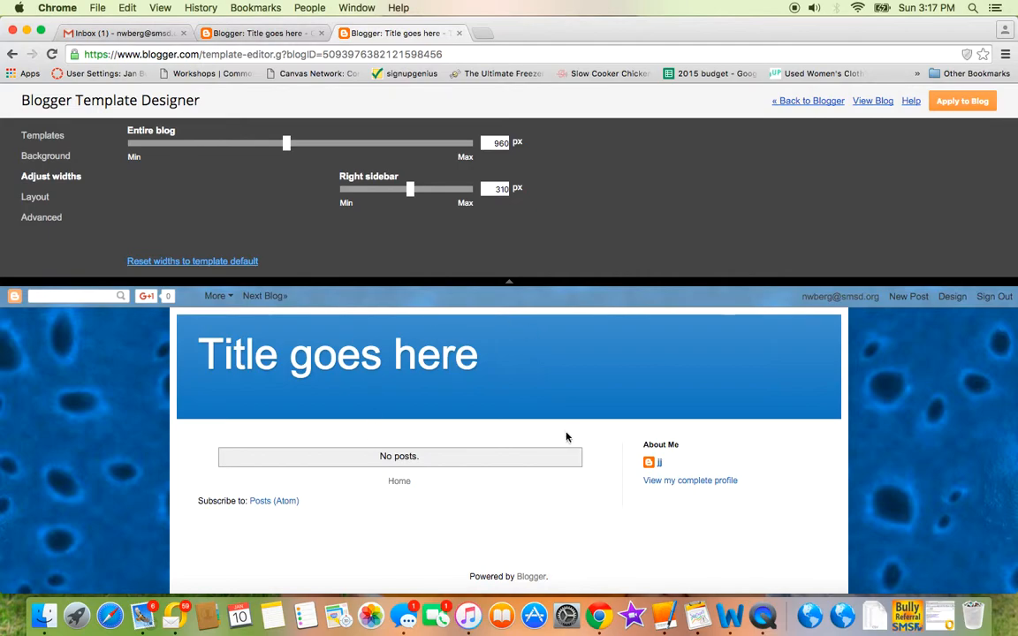
pyautogui.moveTo(408, 189)
pyautogui.mouseDown()
pyautogui.moveTo(440, 194)
pyautogui.moveTo(406, 191)
pyautogui.moveTo(399, 201)
pyautogui.mouseUp()
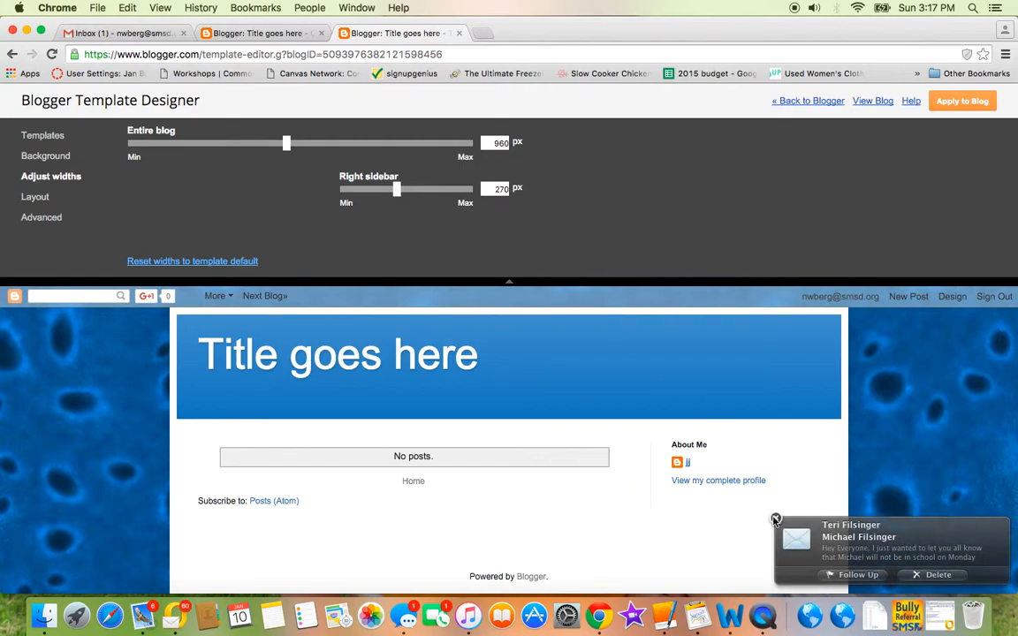
pyautogui.moveTo(286, 148); pyautogui.dragTo(356, 153)
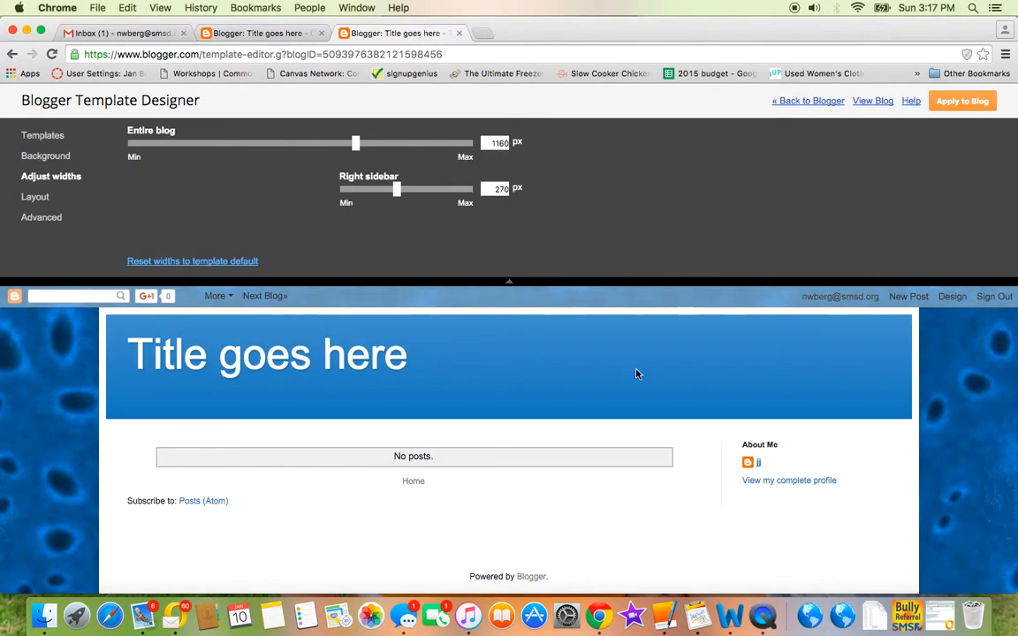
# - Look over the body and footer layout options and set the page text font to Georgia
pyautogui.click(37, 196)
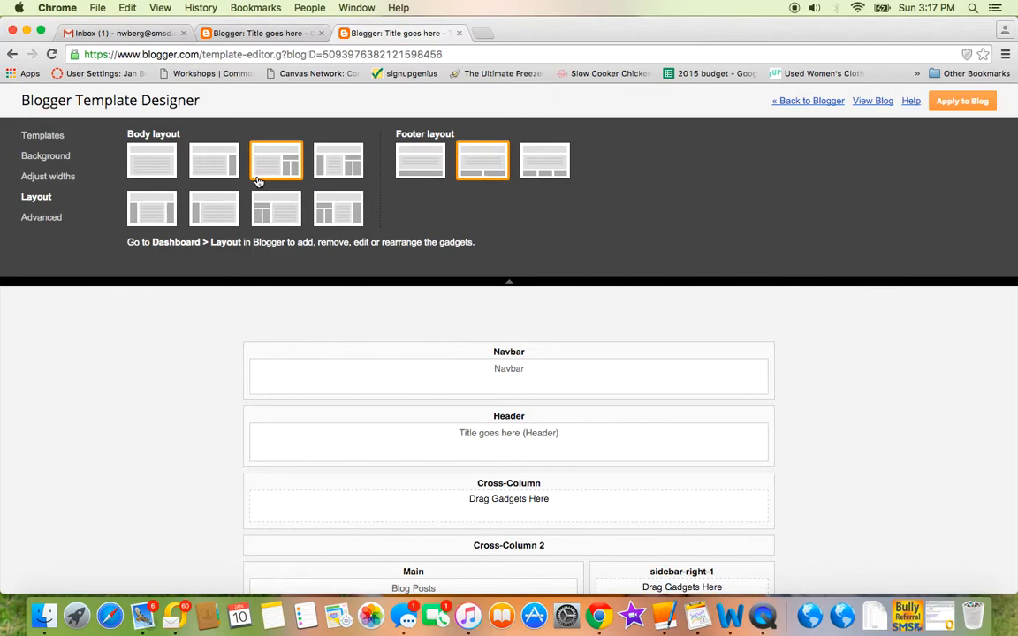
pyautogui.click(42, 218)
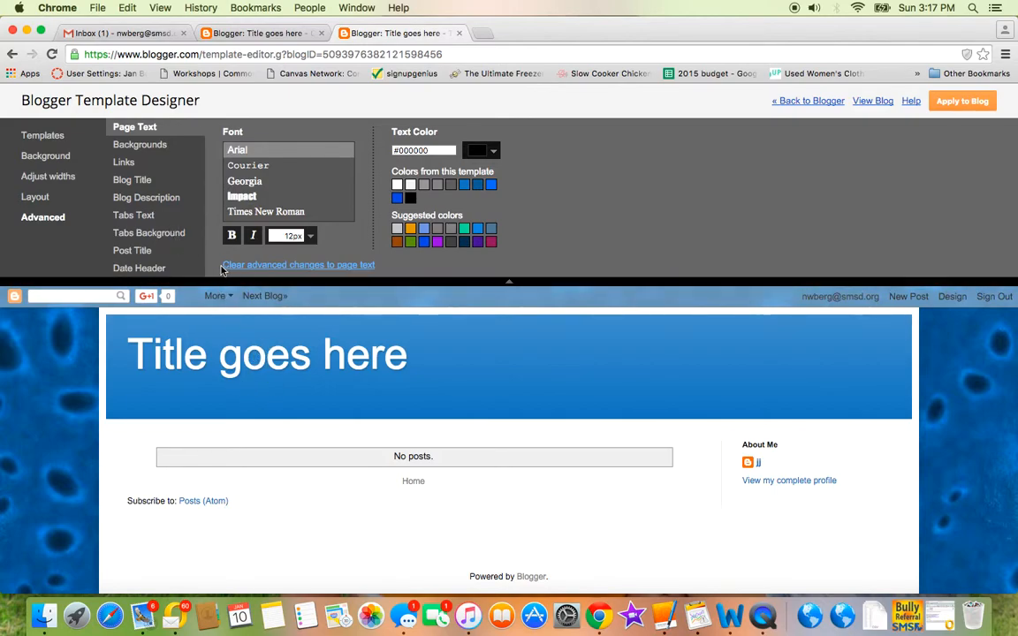
pyautogui.click(236, 184)
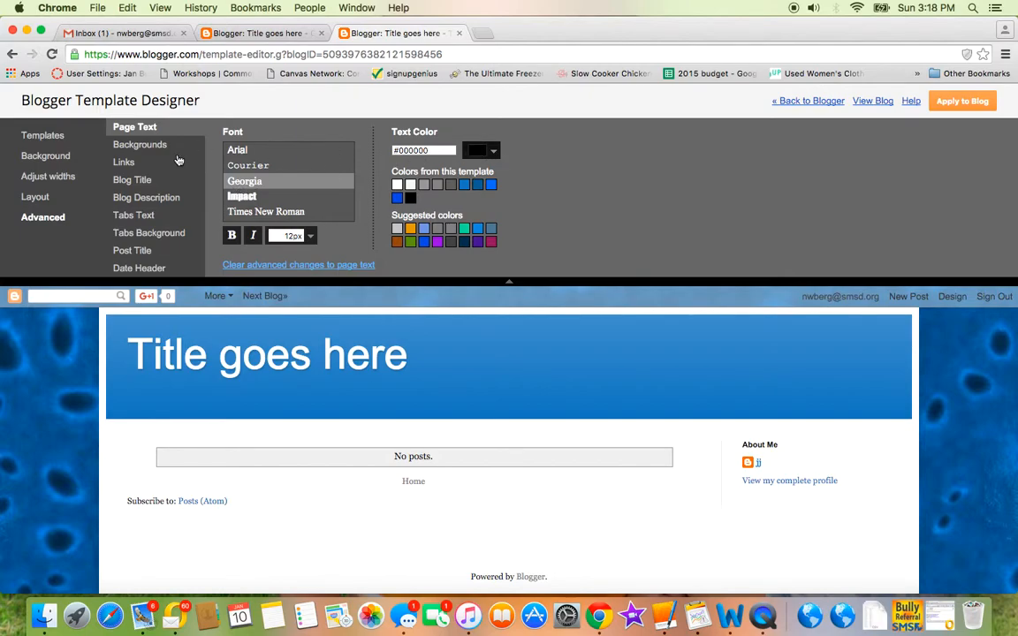
# - Look over the background colors and set the blog title color to black (#000000)
pyautogui.click(145, 145)
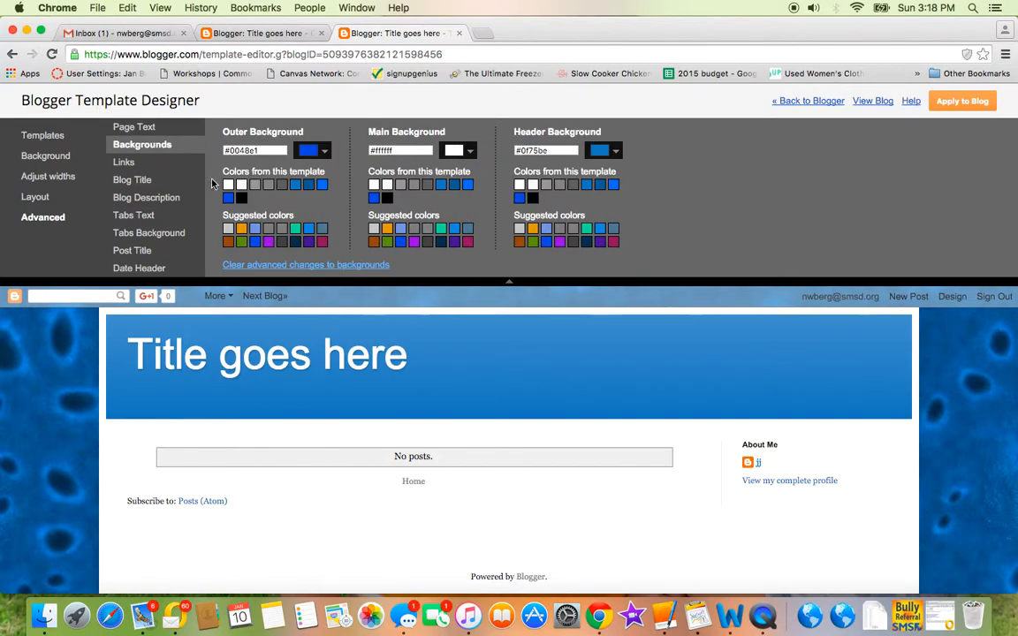
pyautogui.click(126, 179)
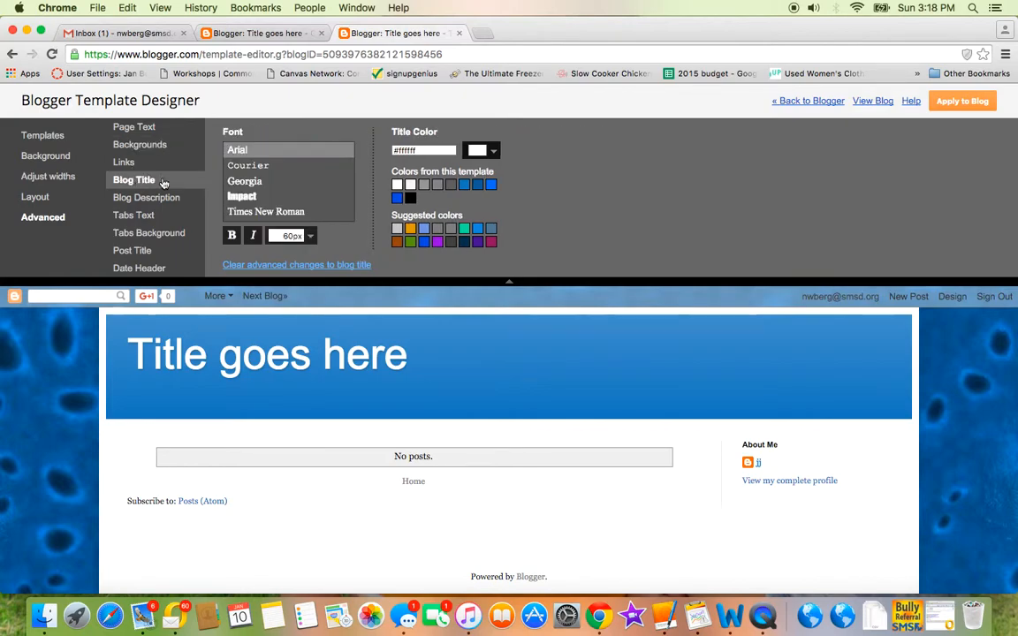
pyautogui.click(496, 152)
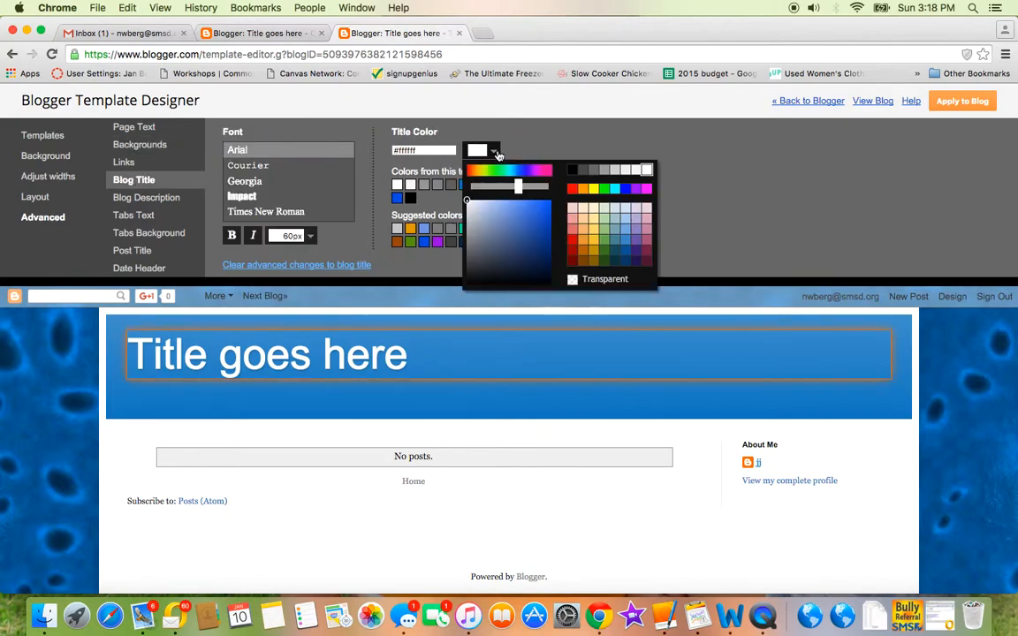
pyautogui.click(572, 168)
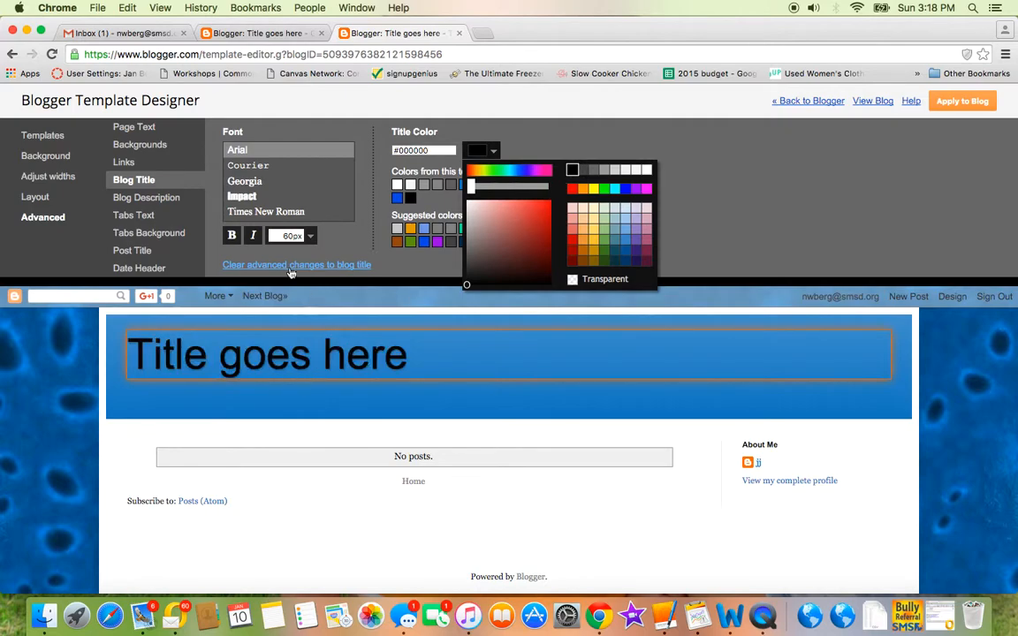
# - Try Impact, Calligraffitti, Cambria, Cantarell and Cardo for the blog title, and set its font to Cherry Cream Soda
pyautogui.click(235, 196)
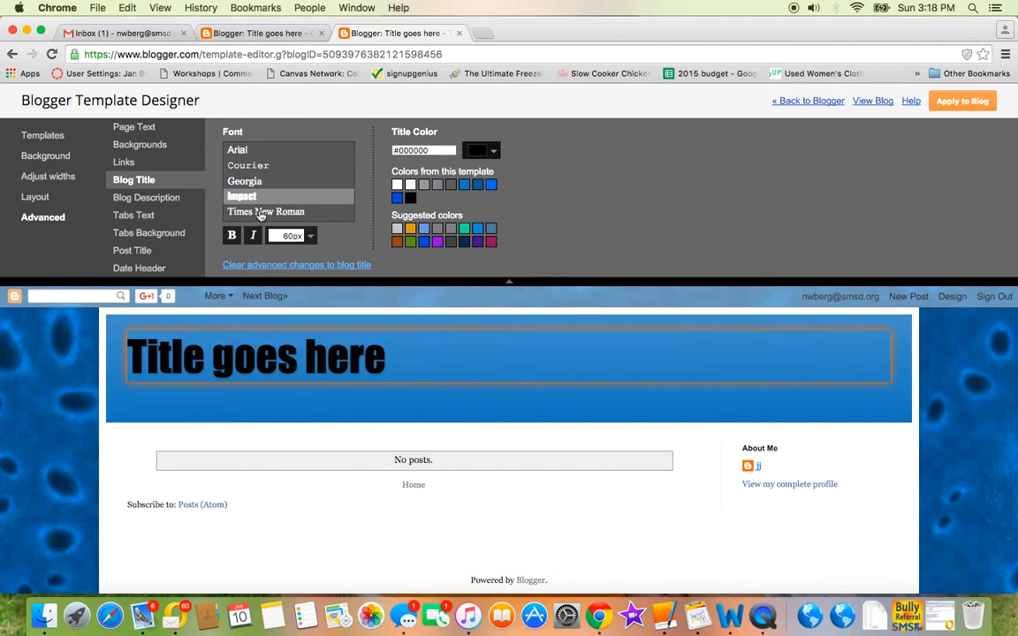
pyautogui.scroll(-3, 261, 180)
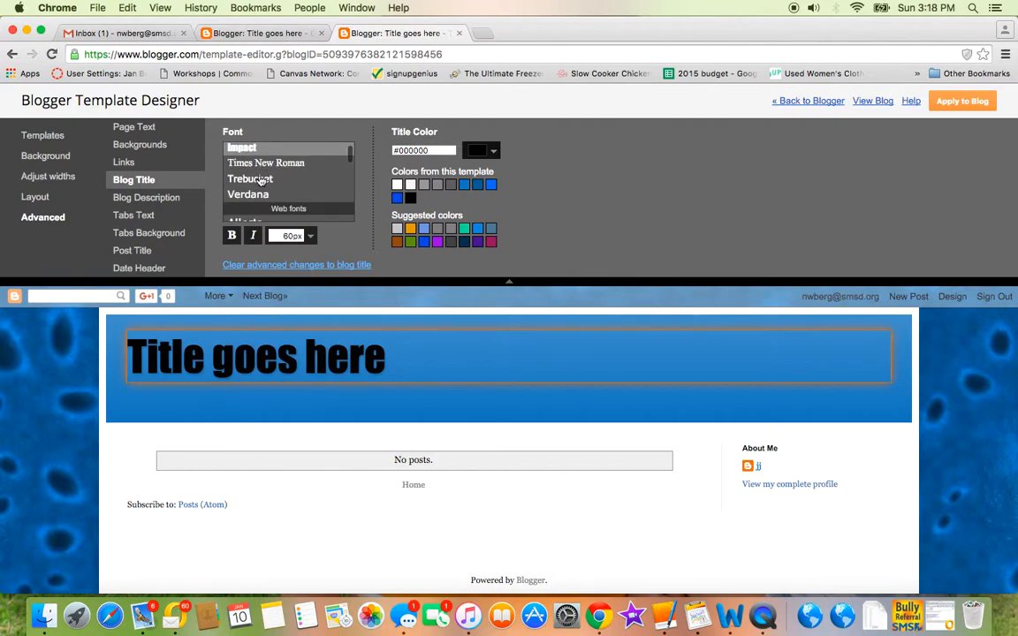
pyautogui.scroll(-5, 261, 181)
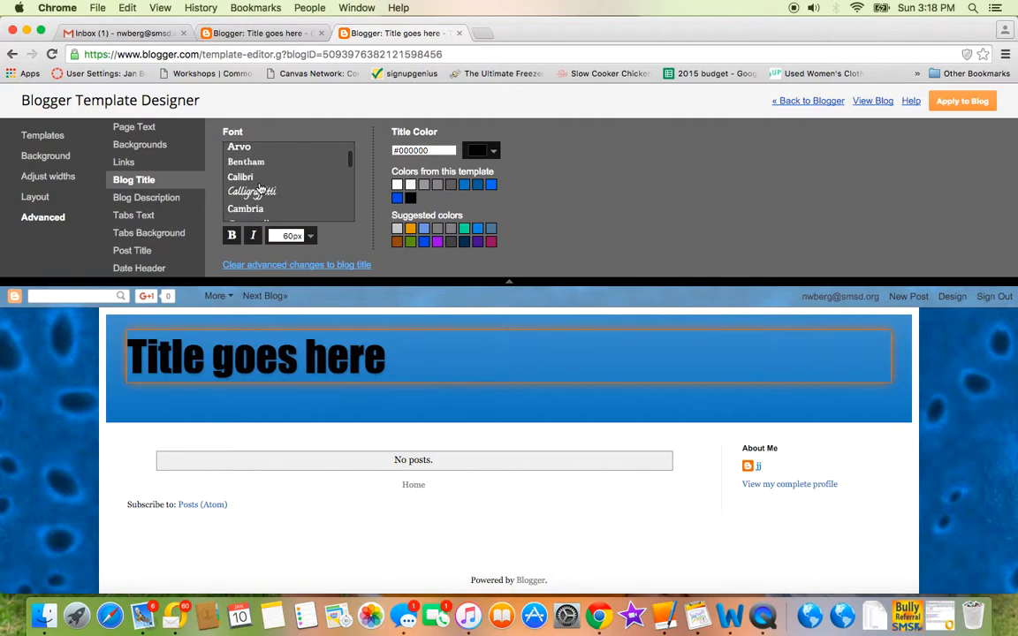
pyautogui.scroll(-2, 259, 177)
pyautogui.click(260, 157)
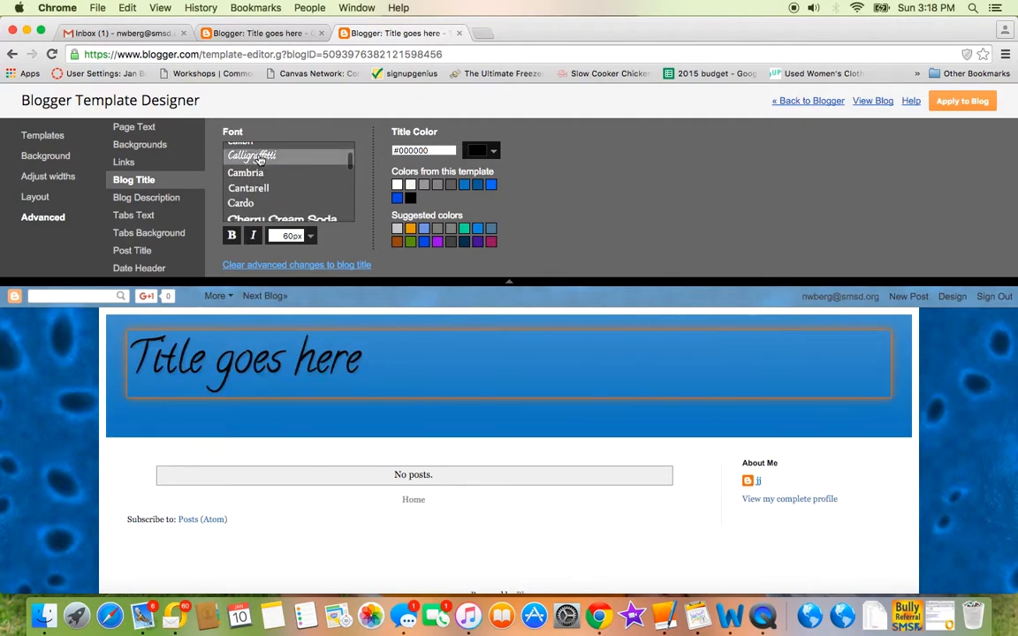
pyautogui.click(238, 173)
pyautogui.click(241, 188)
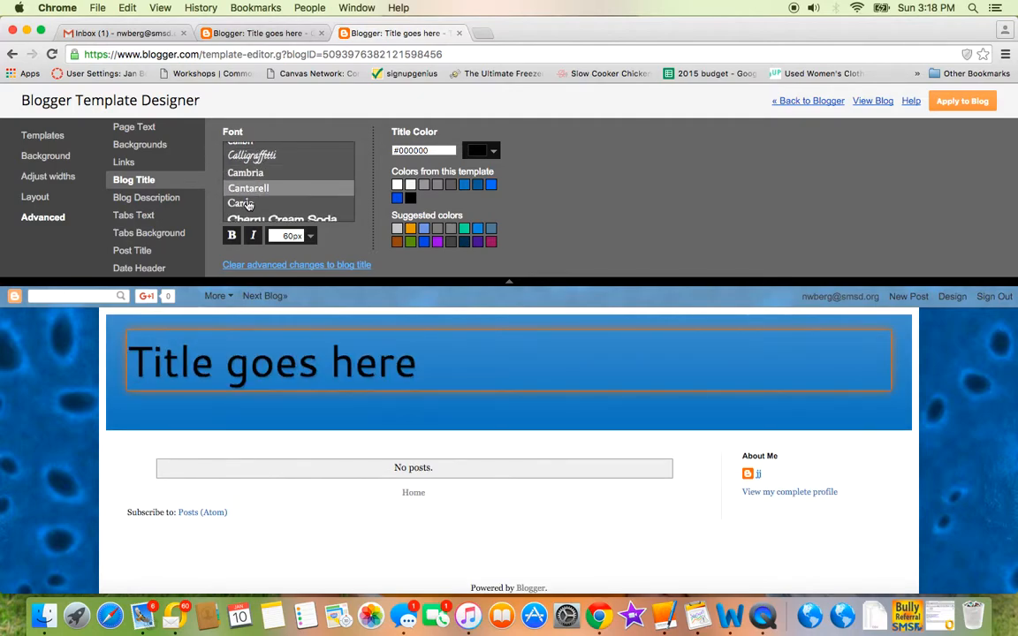
pyautogui.click(244, 205)
pyautogui.click(268, 215)
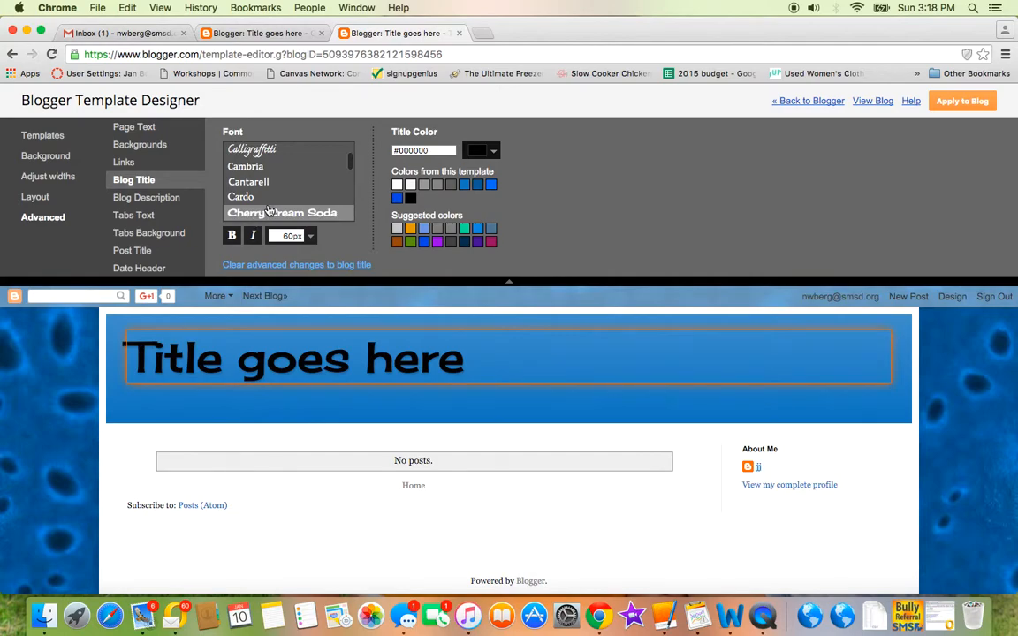
pyautogui.scroll(-3, 273, 200)
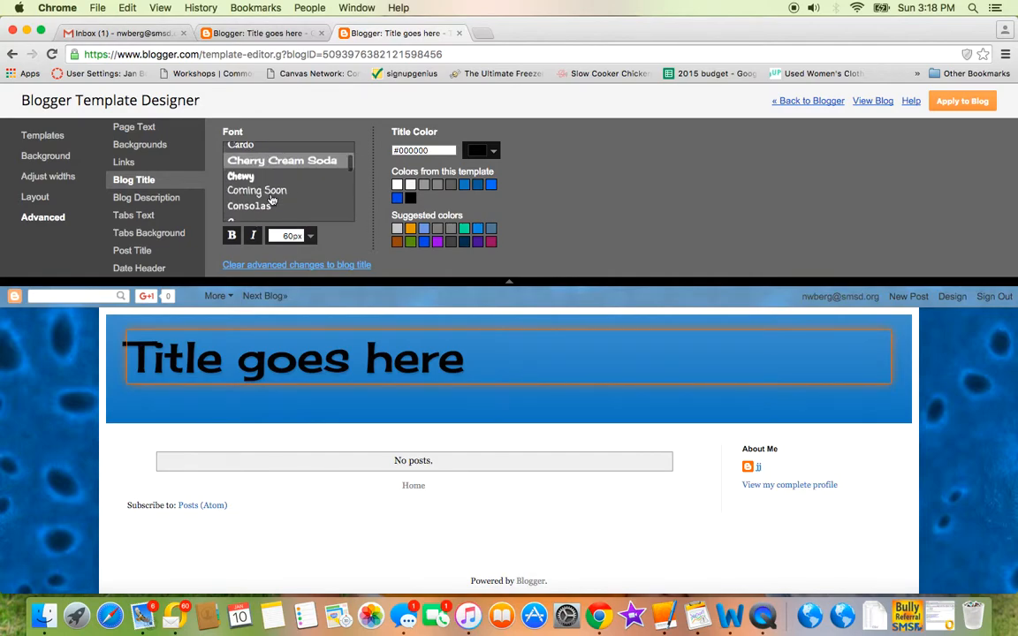
# - Check the blog description color options and set the tabs text font to Allerta Stencil
pyautogui.click(156, 198)
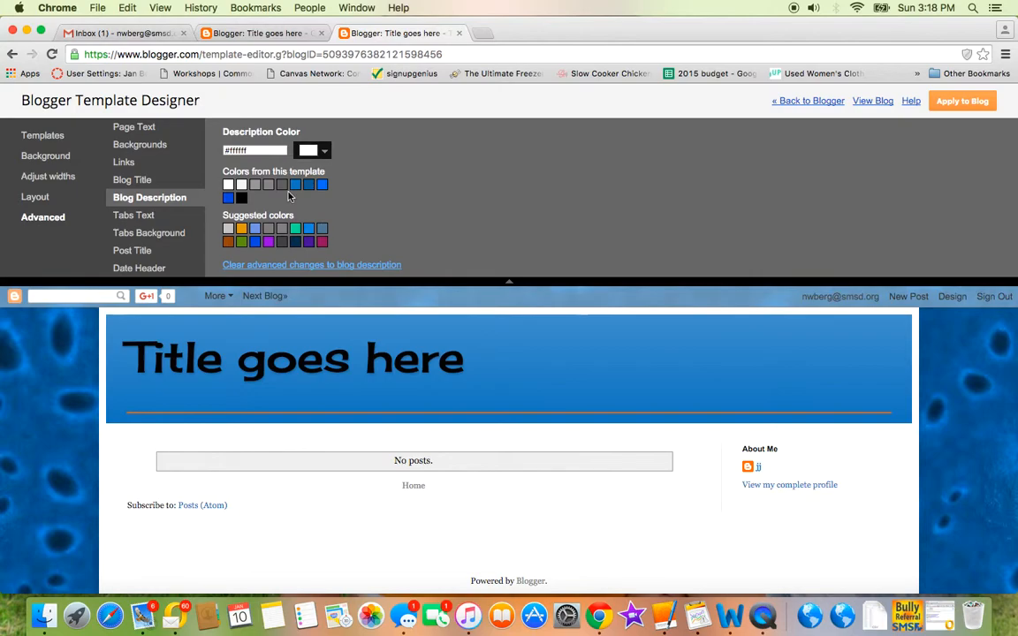
pyautogui.click(137, 215)
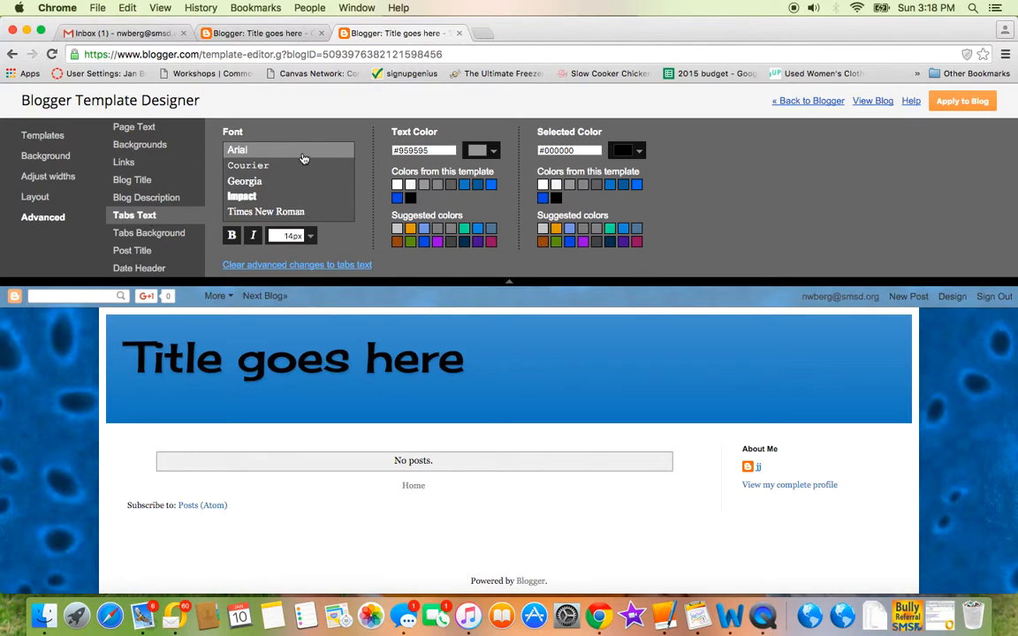
pyautogui.click(252, 187)
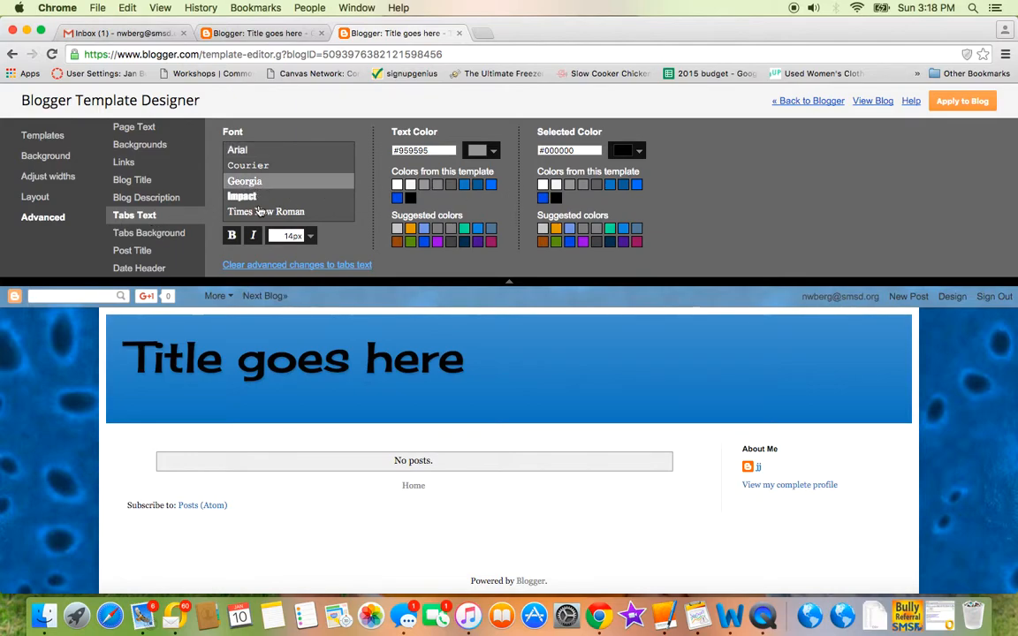
pyautogui.scroll(-5, 260, 205)
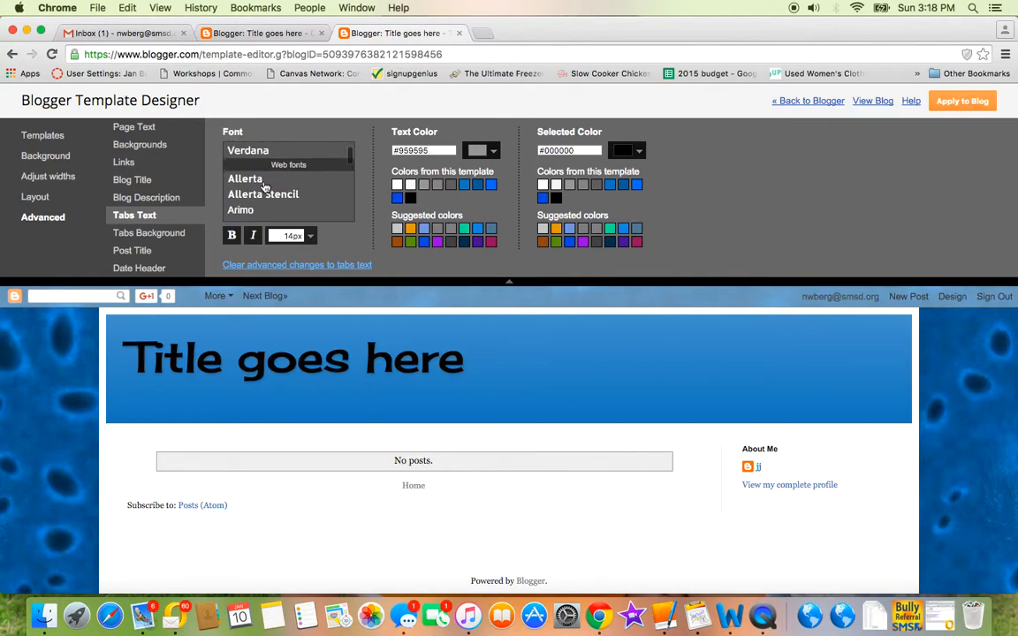
pyautogui.click(261, 201)
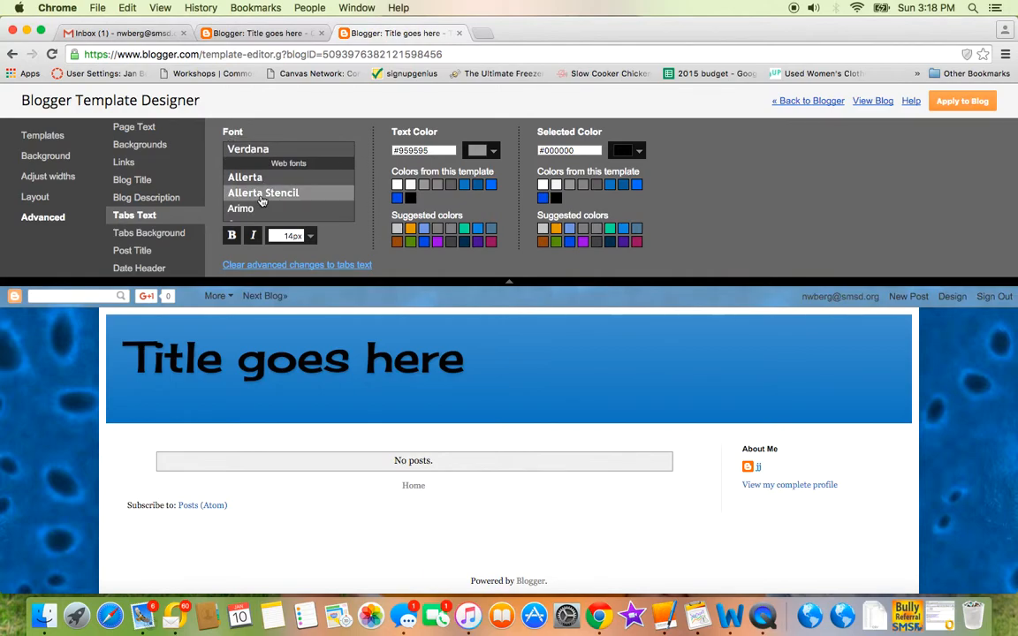
# - Look over the tabs background colors and set the post title font to Impact
pyautogui.click(133, 231)
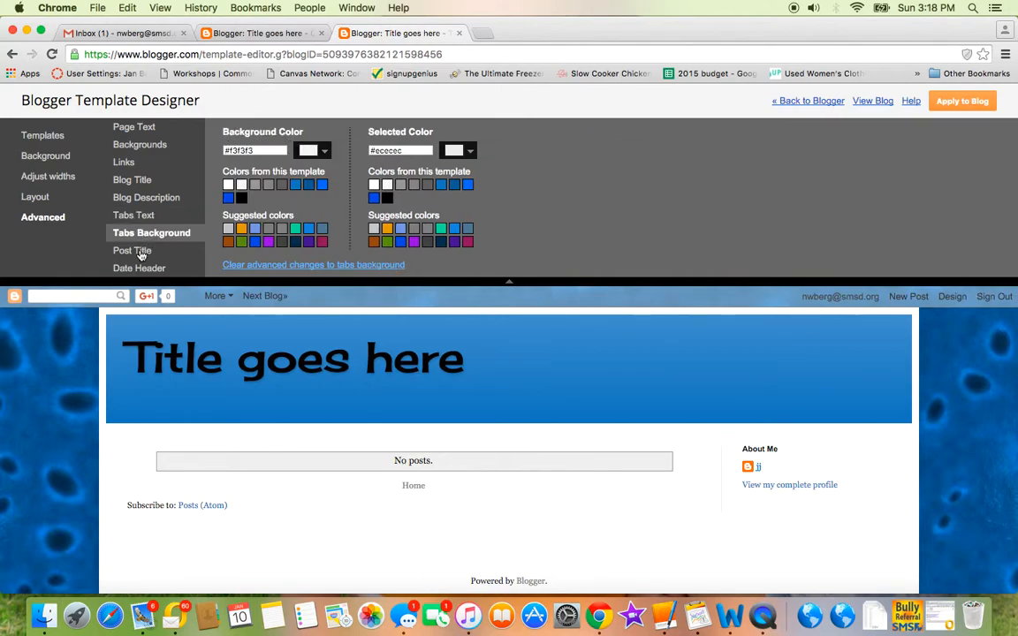
pyautogui.click(142, 254)
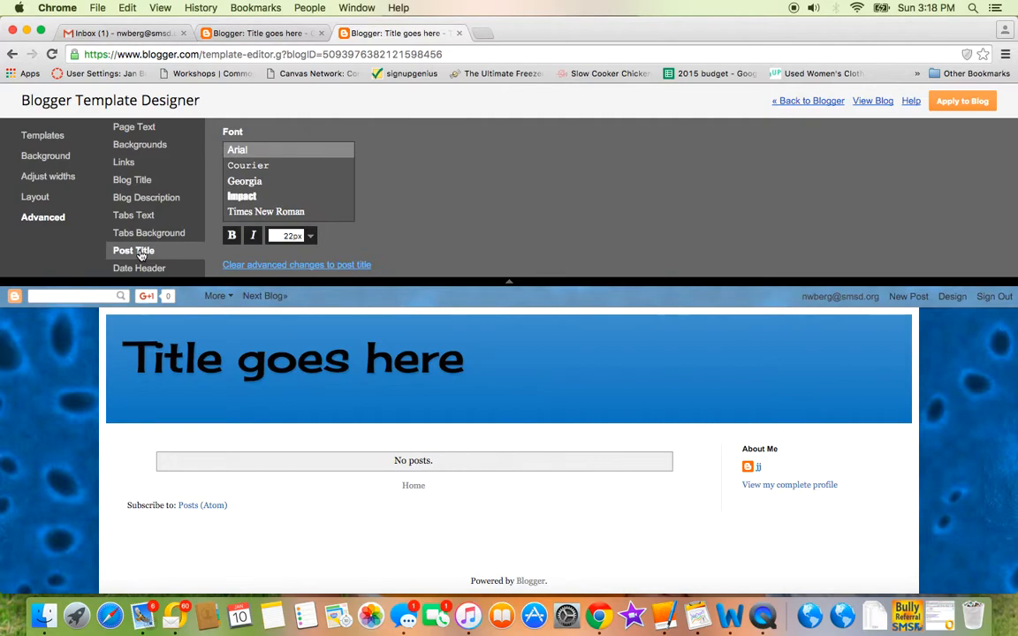
pyautogui.click(237, 195)
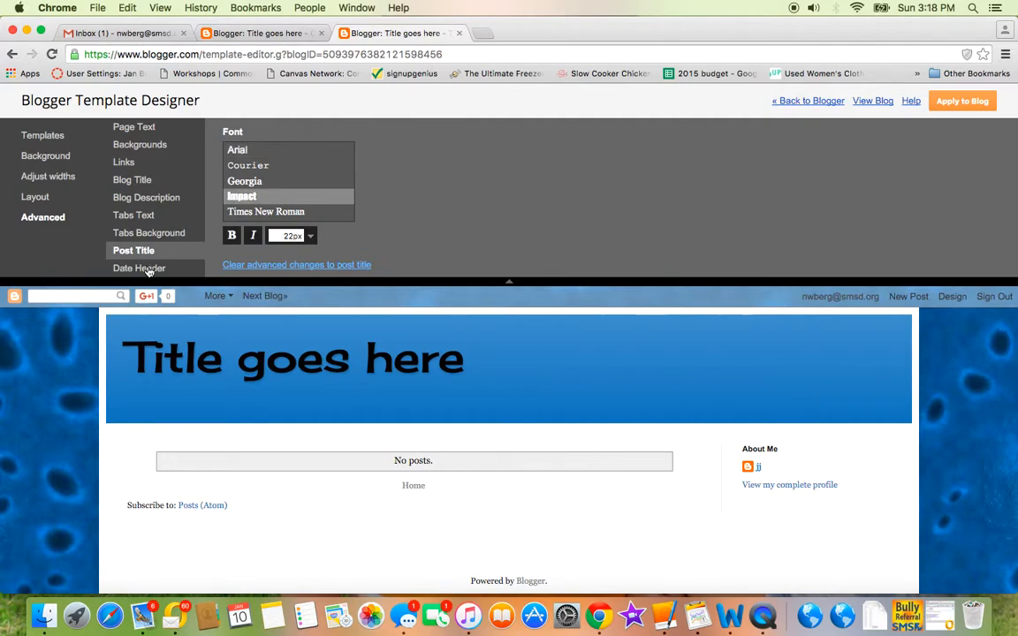
# - Check the date header and gadgets options, then apply the design to the blog and return to its template overview
pyautogui.click(147, 270)
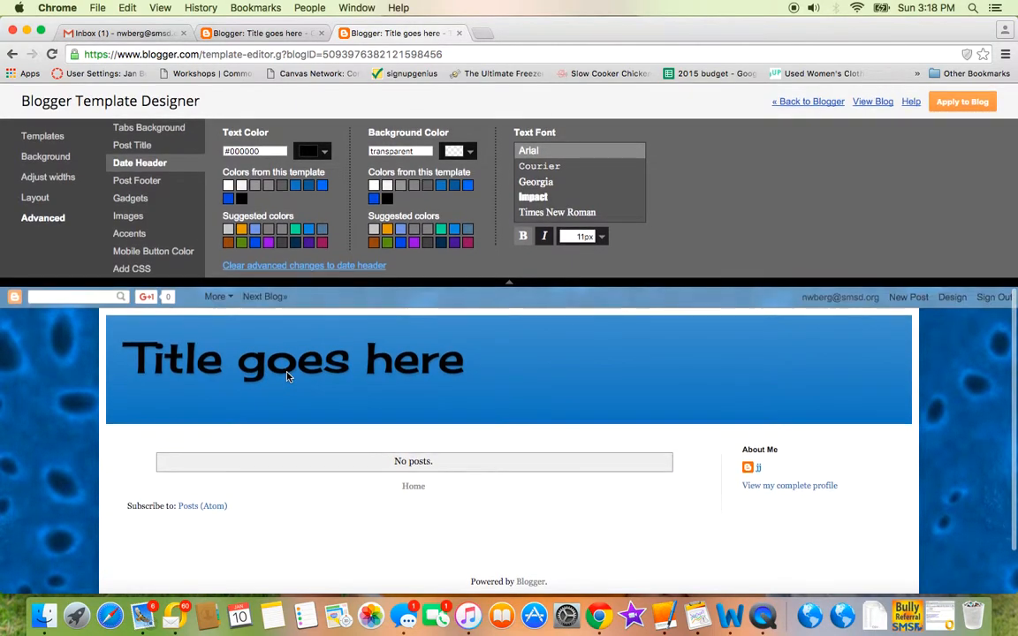
pyautogui.click(134, 198)
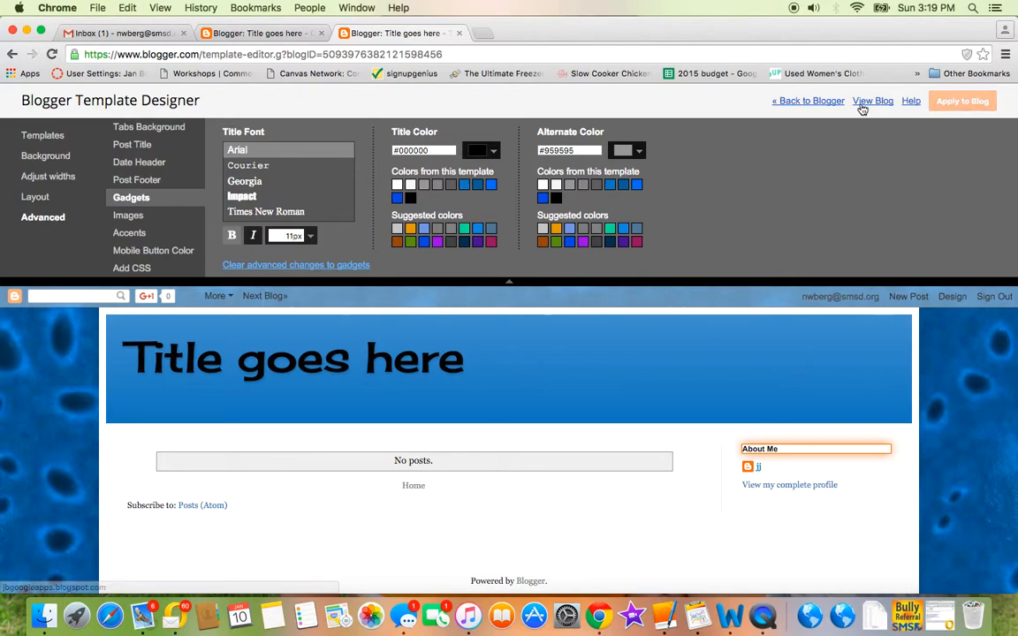
pyautogui.click(833, 102)
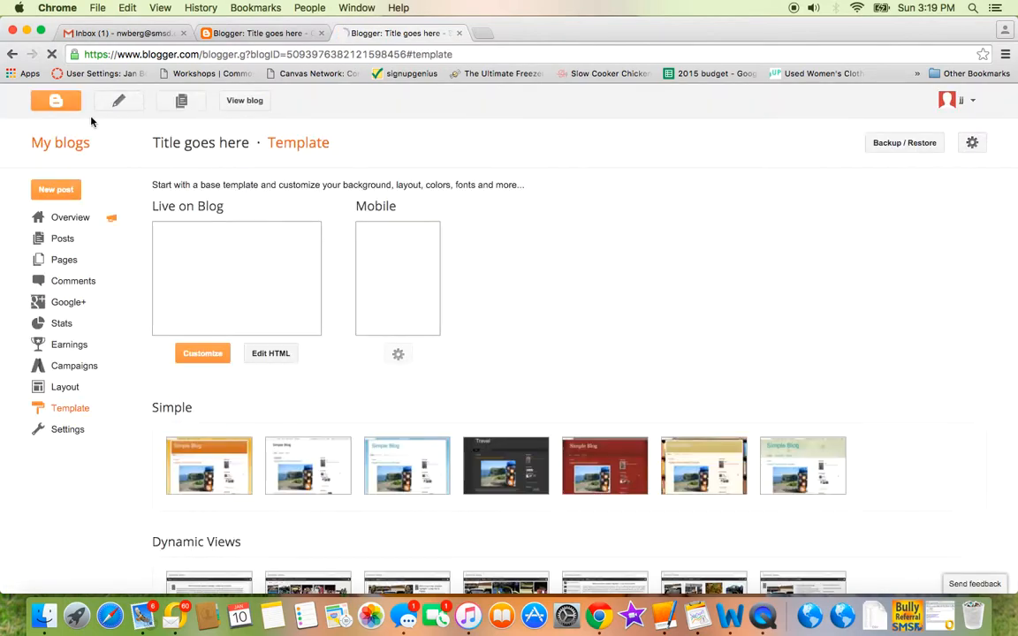
# - Open the Google Apps for the Classroom blog from the list of blogs and view its live page
pyautogui.click(241, 34)
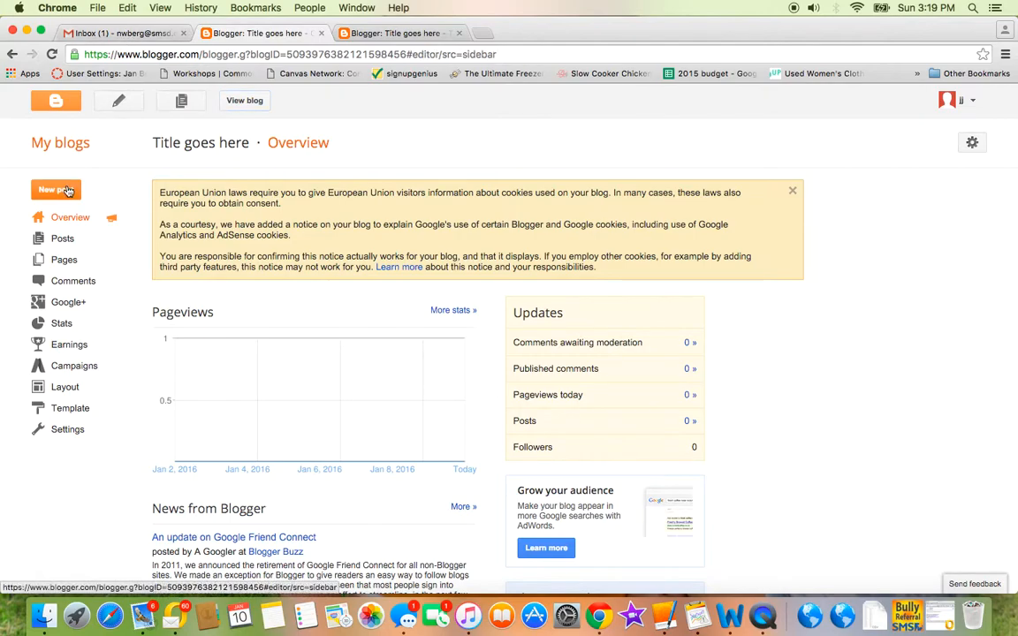
pyautogui.click(118, 99)
pyautogui.click(57, 105)
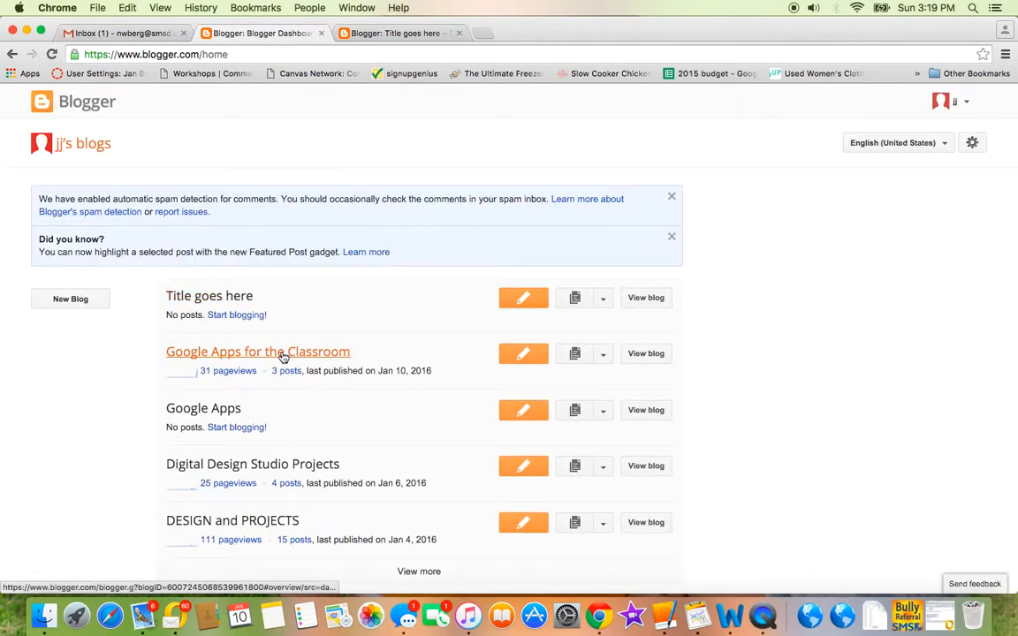
pyautogui.click(283, 354)
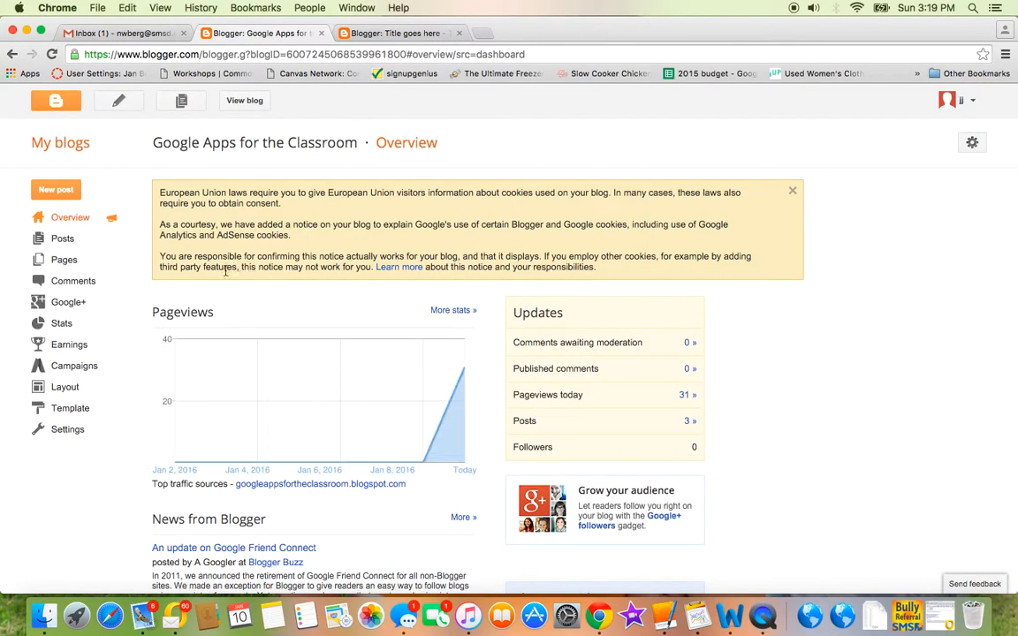
pyautogui.click(241, 100)
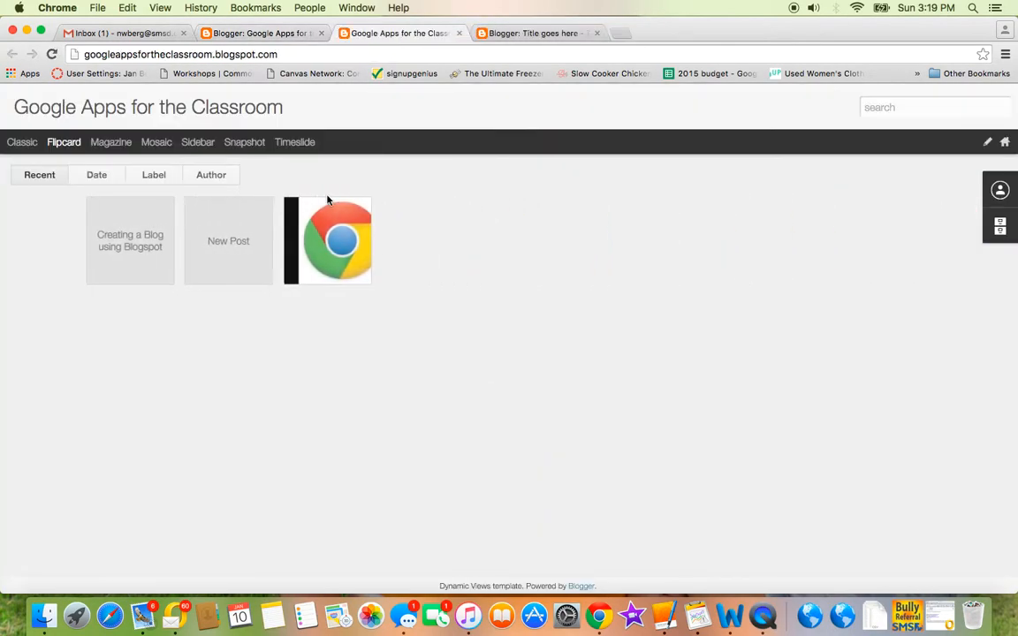
# - Open the Google Apps for the Classroom blog's template in the Template Designer for customizing
pyautogui.click(256, 33)
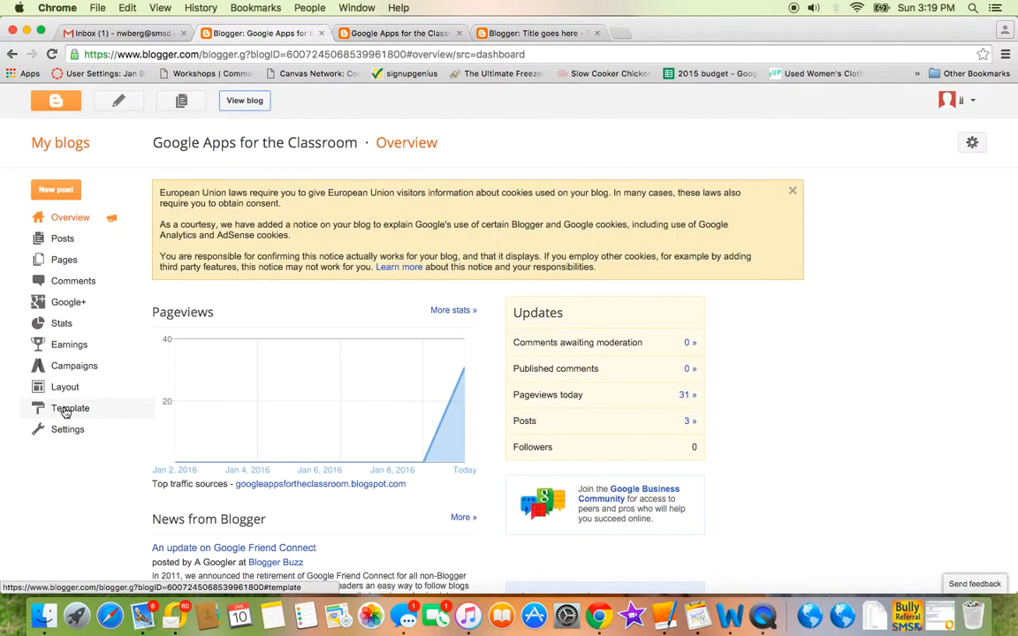
pyautogui.click(67, 411)
pyautogui.click(200, 372)
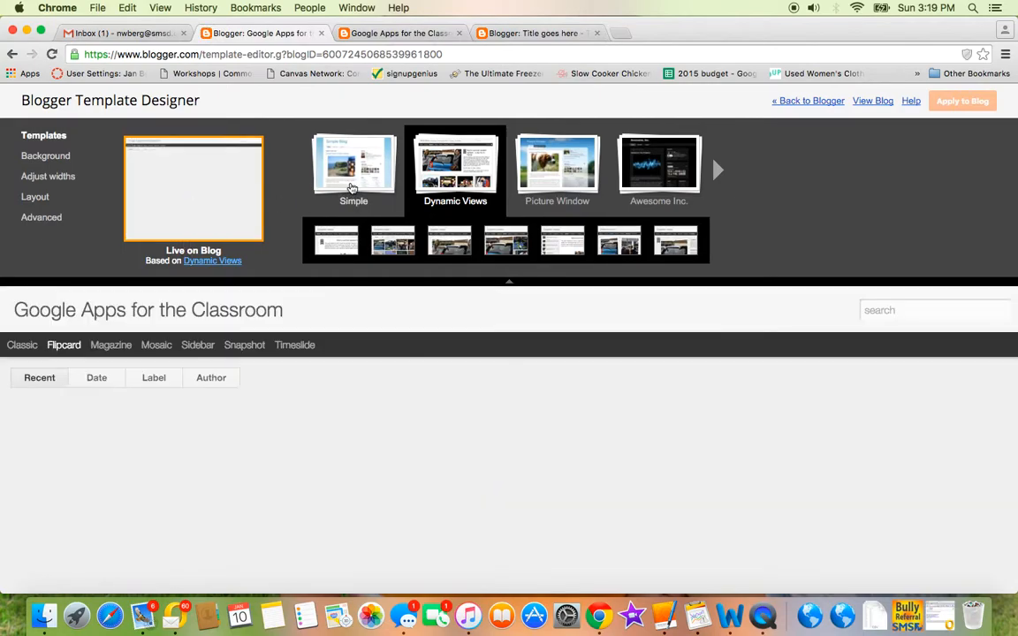
# - Preview the Simple template and the Classic and Flipcard variants of Dynamic Views, and reselect the Simple template
pyautogui.click(352, 187)
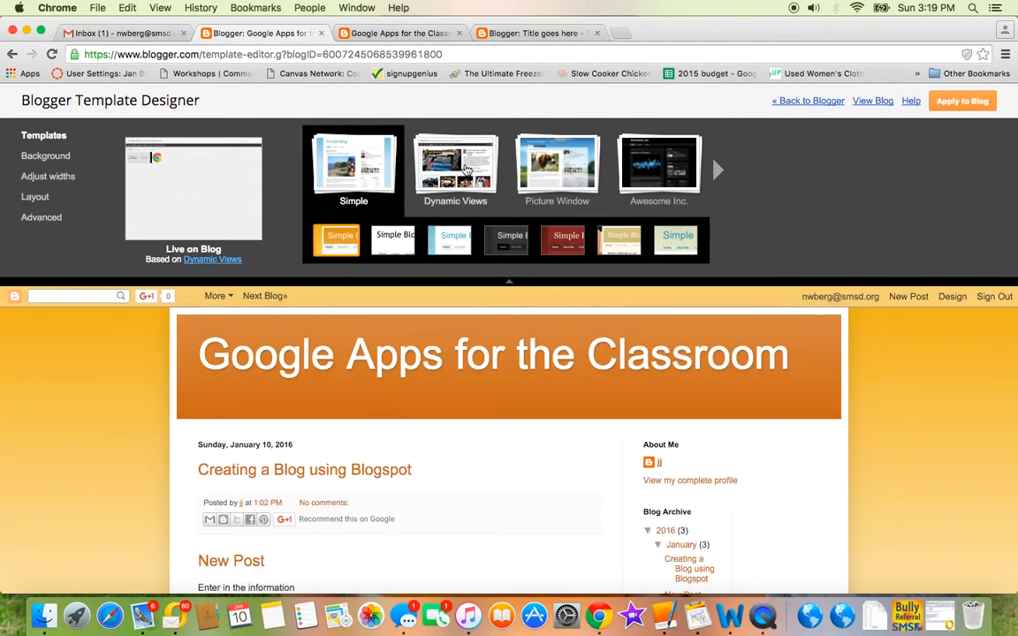
pyautogui.click(466, 169)
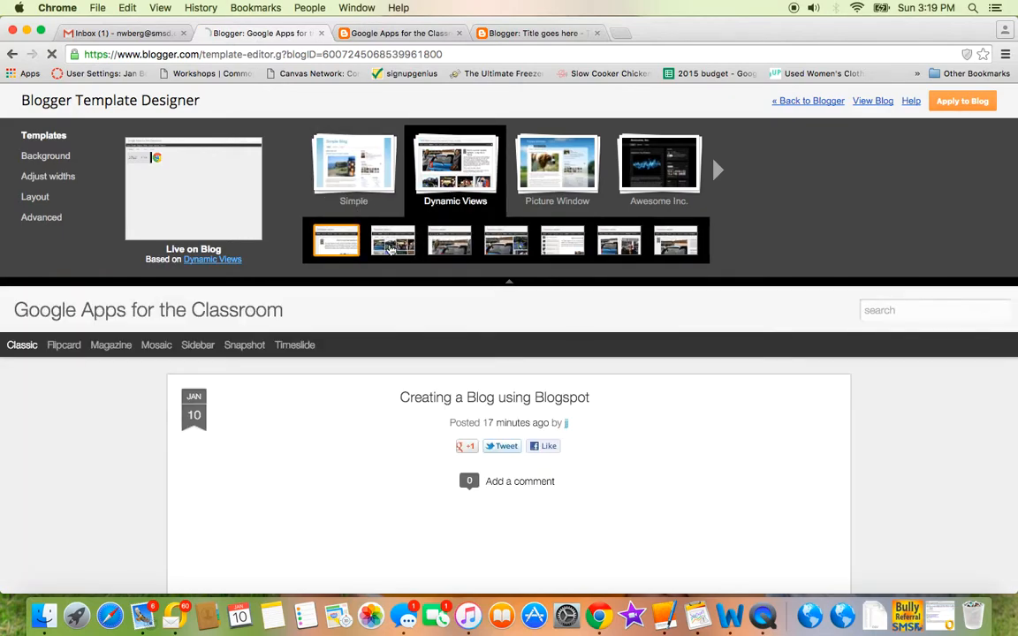
pyautogui.click(390, 247)
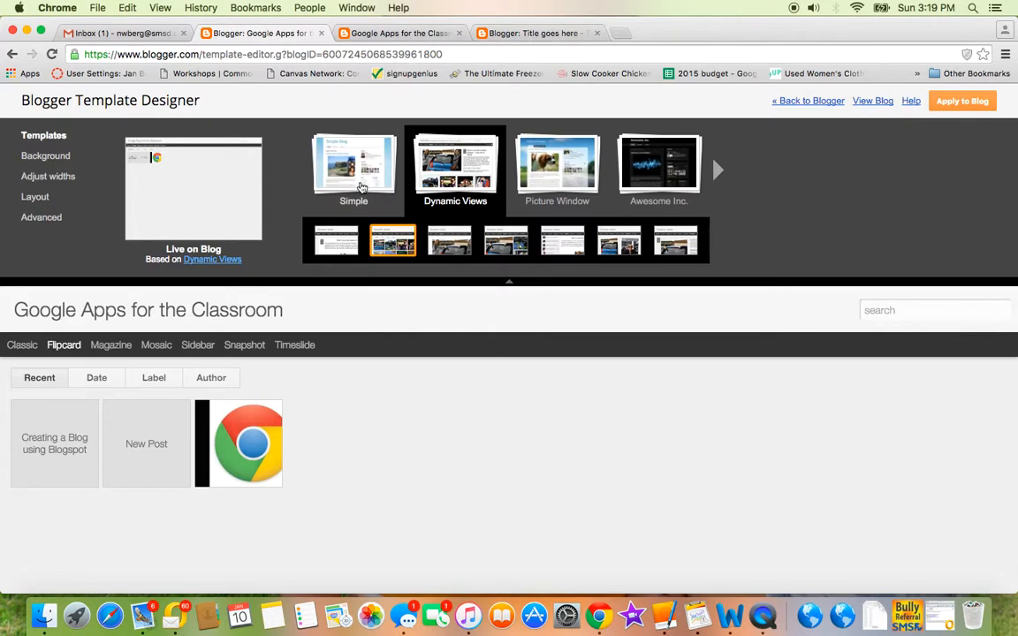
pyautogui.click(362, 187)
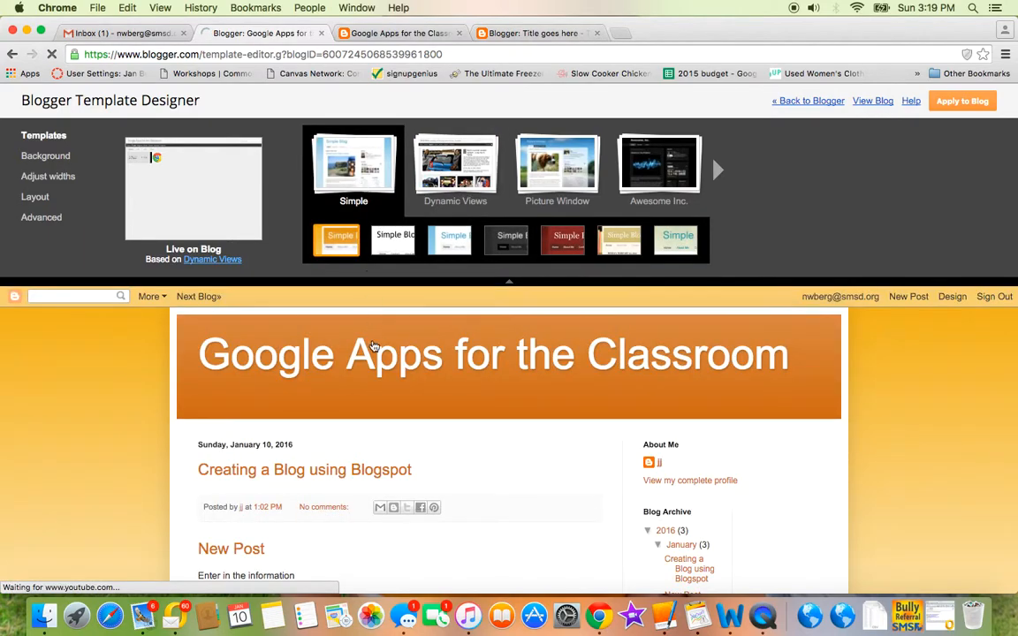
# - Look through the posts, embedded video and blog archive in the Simple template preview
pyautogui.scroll(-10, 373, 367)
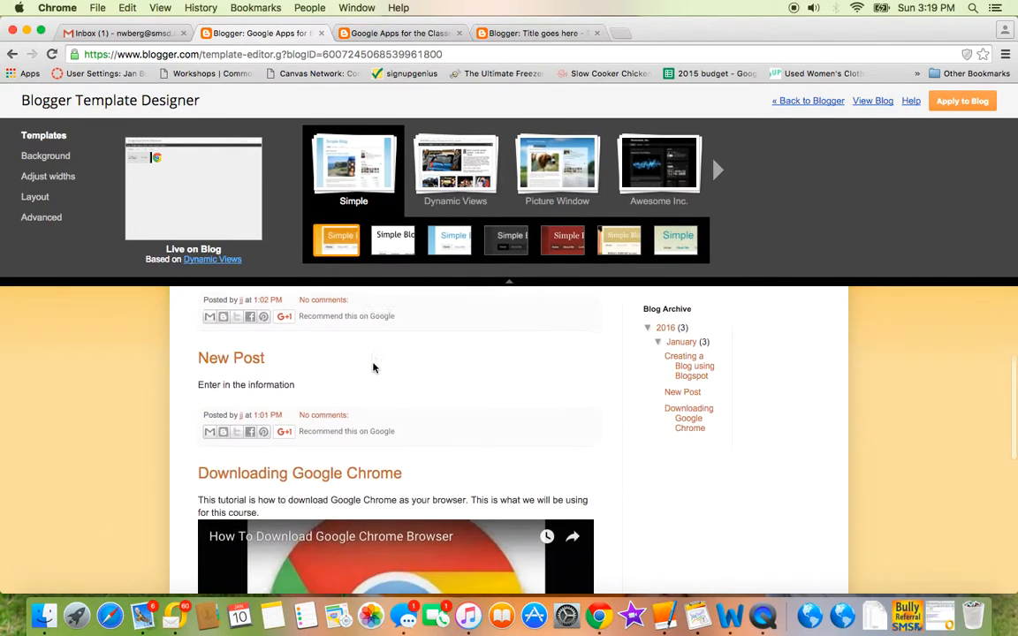
pyautogui.scroll(-2, 373, 367)
pyautogui.scroll(2, 367, 345)
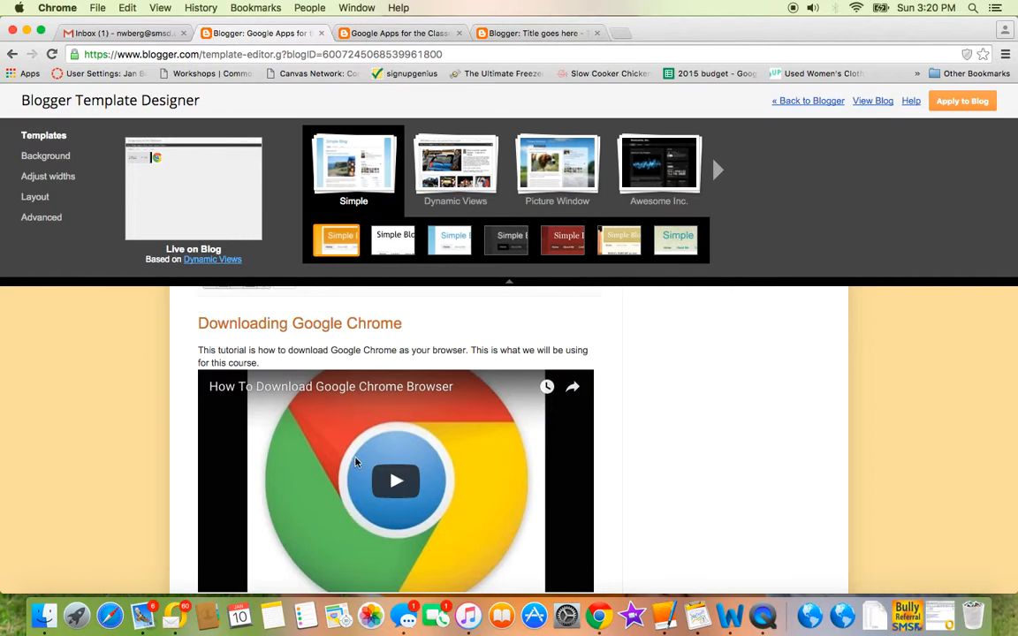
pyautogui.scroll(5, 345, 352)
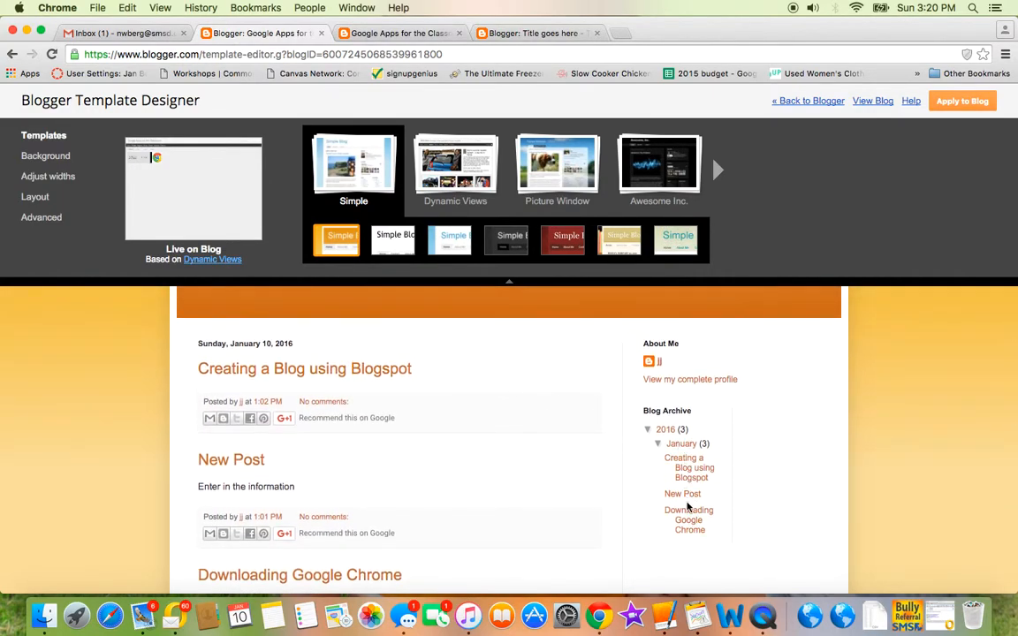
pyautogui.scroll(1, 686, 487)
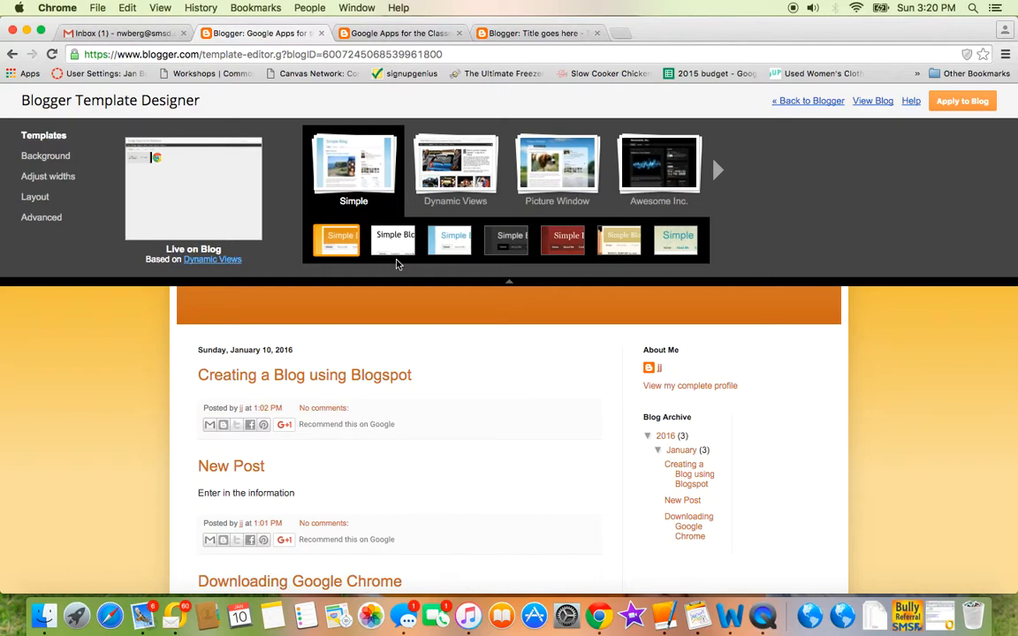
# - Set the blog's background image to the school-doodles-on-lined-paper design from the Patterns category
pyautogui.click(49, 156)
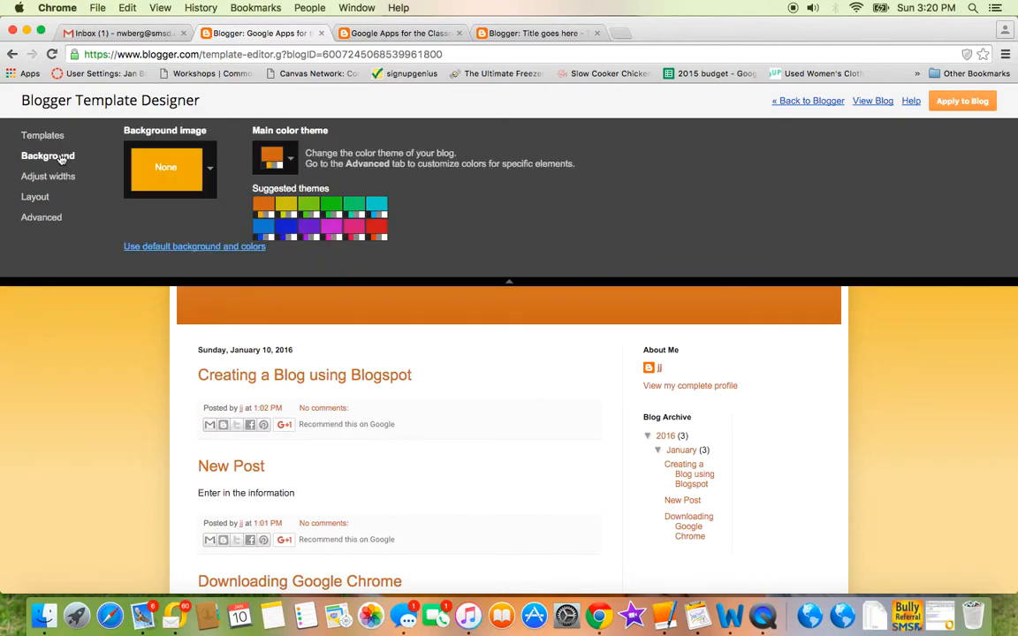
pyautogui.click(167, 156)
pyautogui.click(329, 391)
pyautogui.click(445, 254)
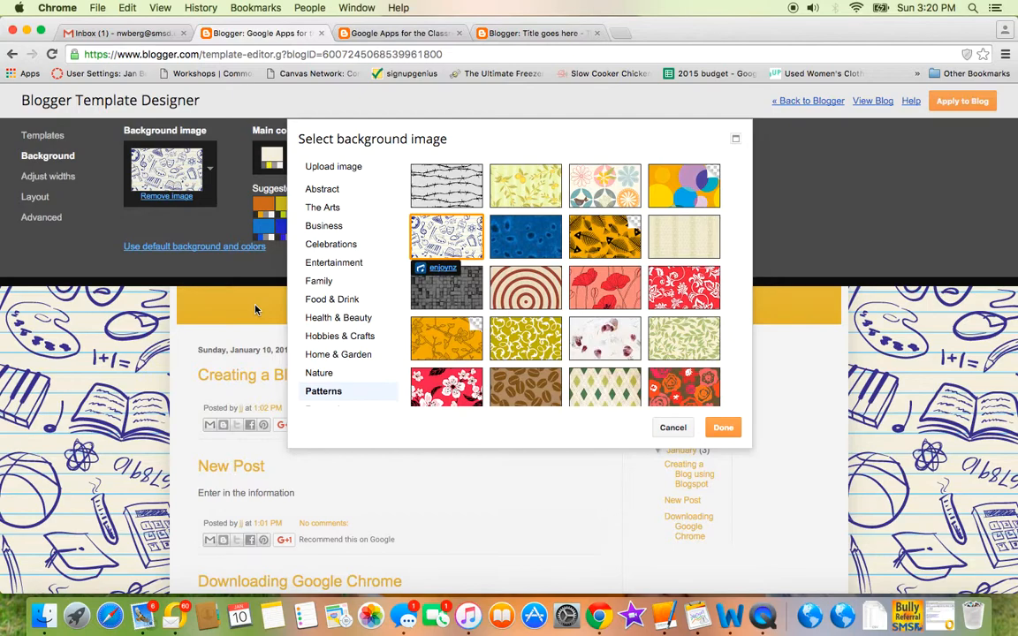
pyautogui.click(723, 427)
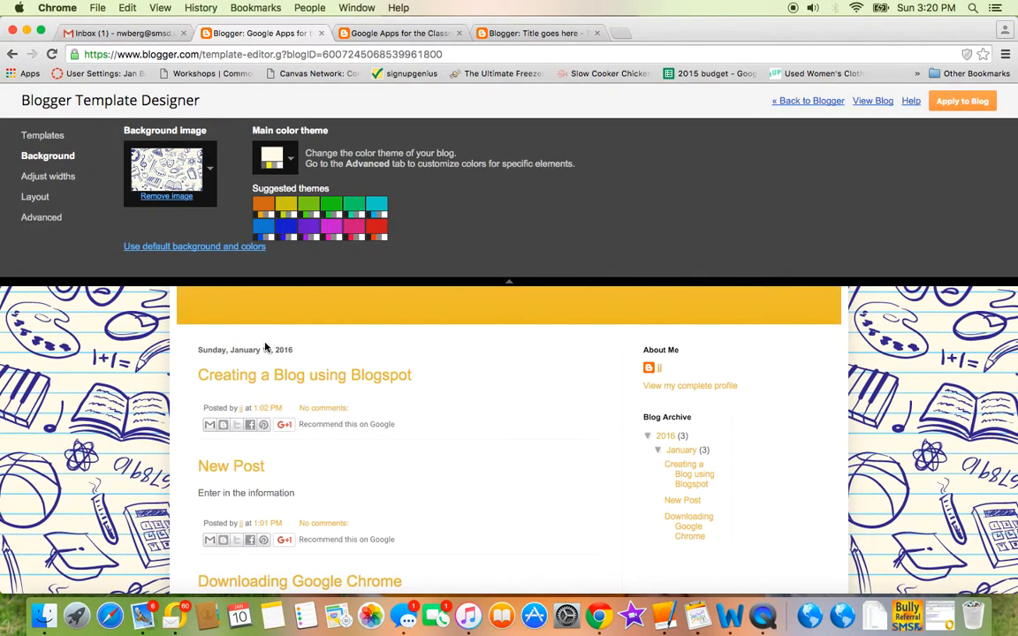
# - Set the entire blog width to 1210 px and view the body and footer layout options
pyautogui.click(61, 177)
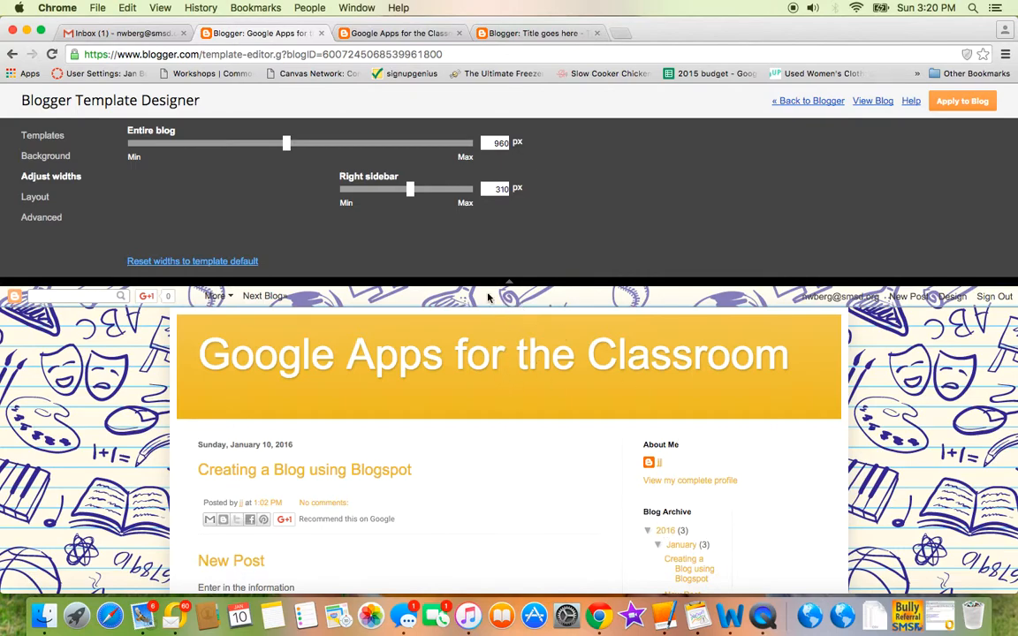
pyautogui.moveTo(286, 148); pyautogui.dragTo(372, 147)
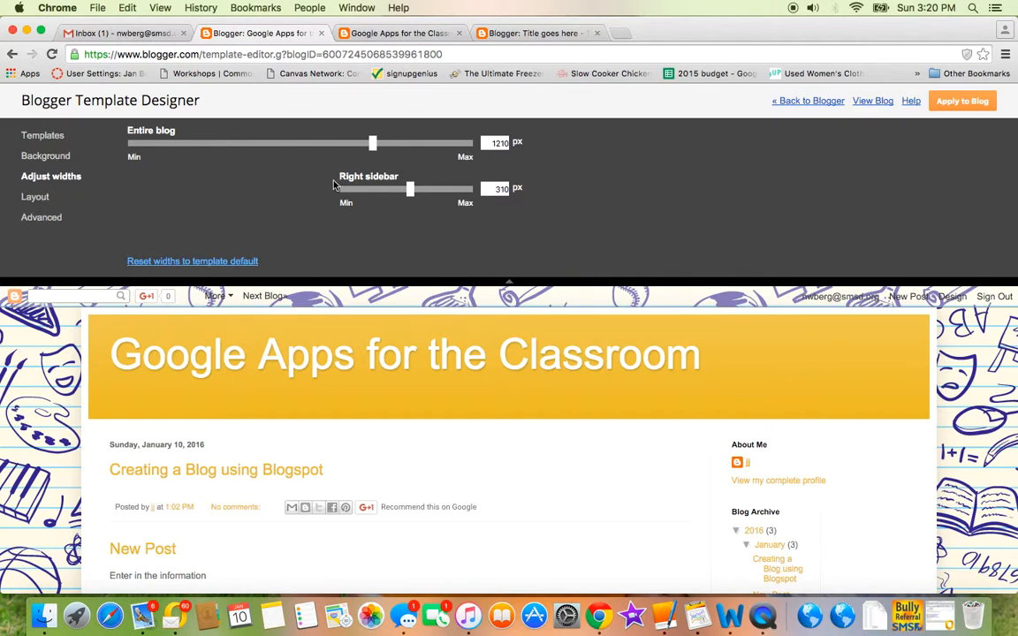
pyautogui.click(37, 189)
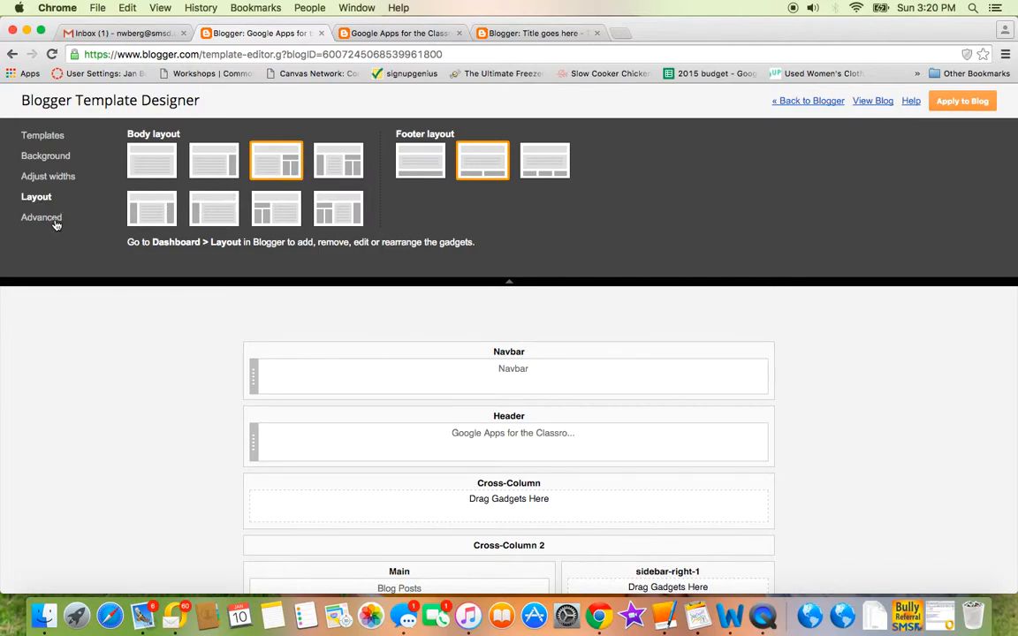
# - Set the blog title's color to black (#000000) in the advanced settings
pyautogui.click(43, 218)
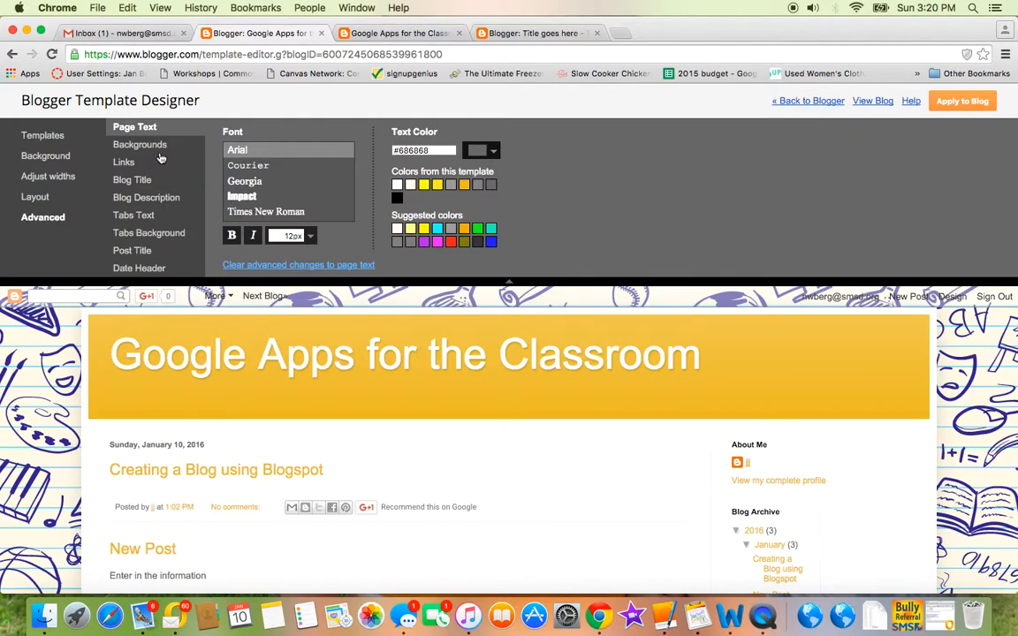
pyautogui.click(141, 180)
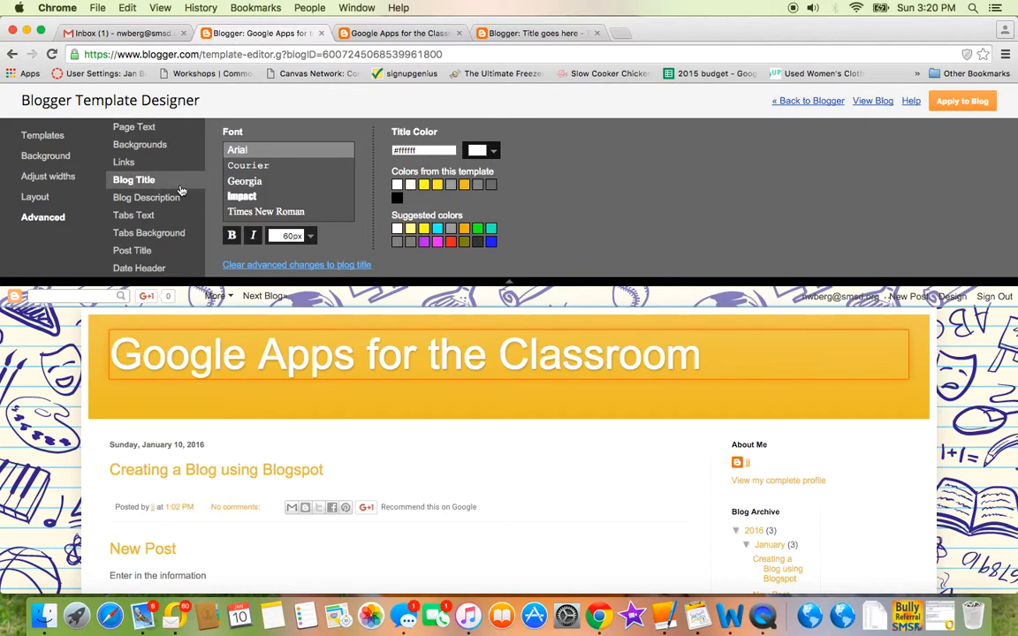
pyautogui.click(497, 153)
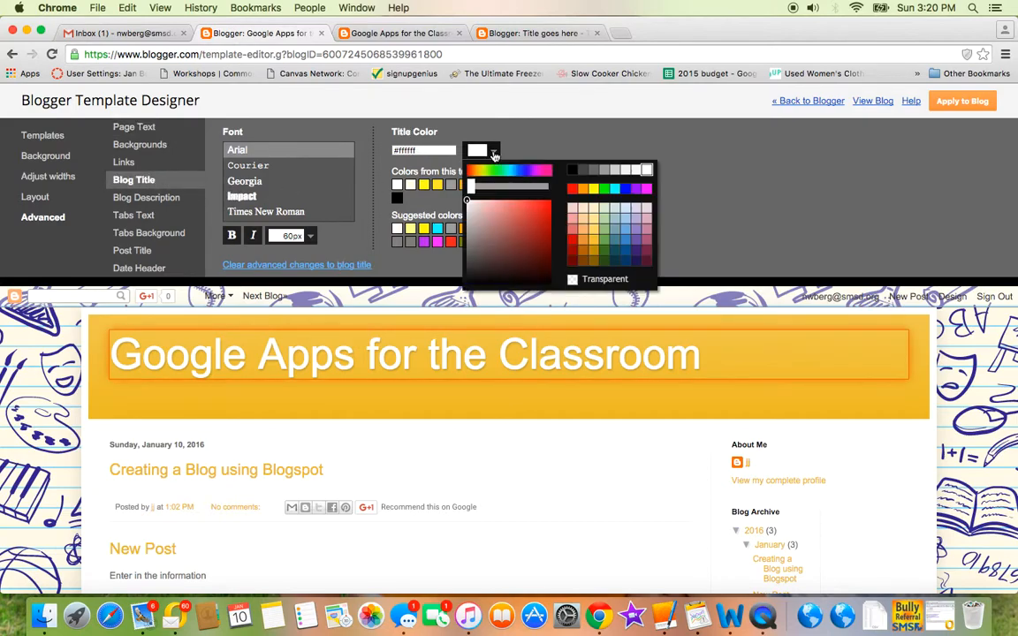
pyautogui.click(572, 171)
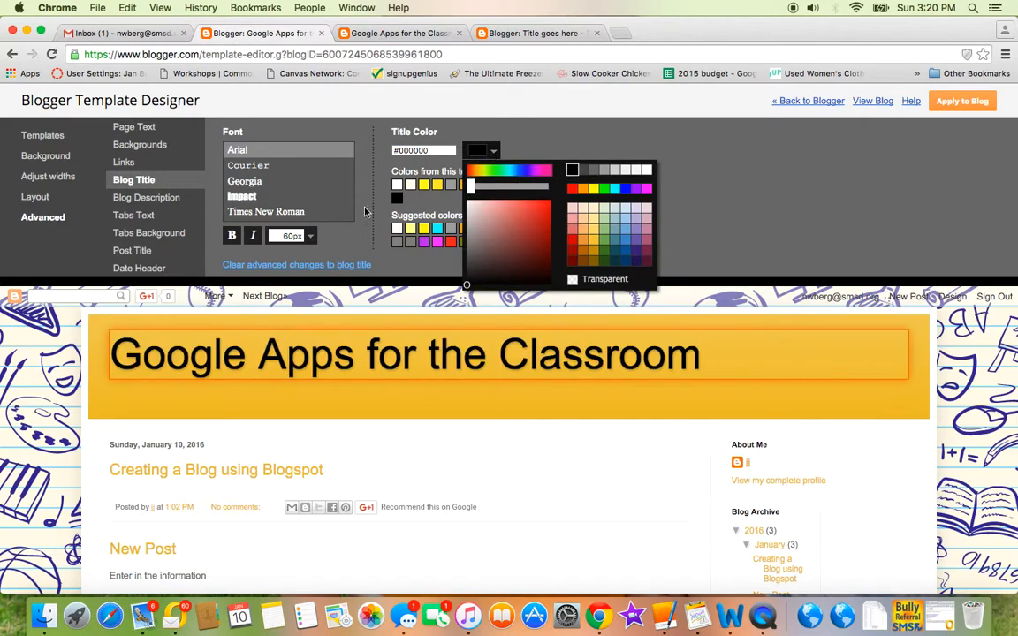
# - Try the Impact font on the blog title, then set the title font to Cherry Cream Soda
pyautogui.click(290, 196)
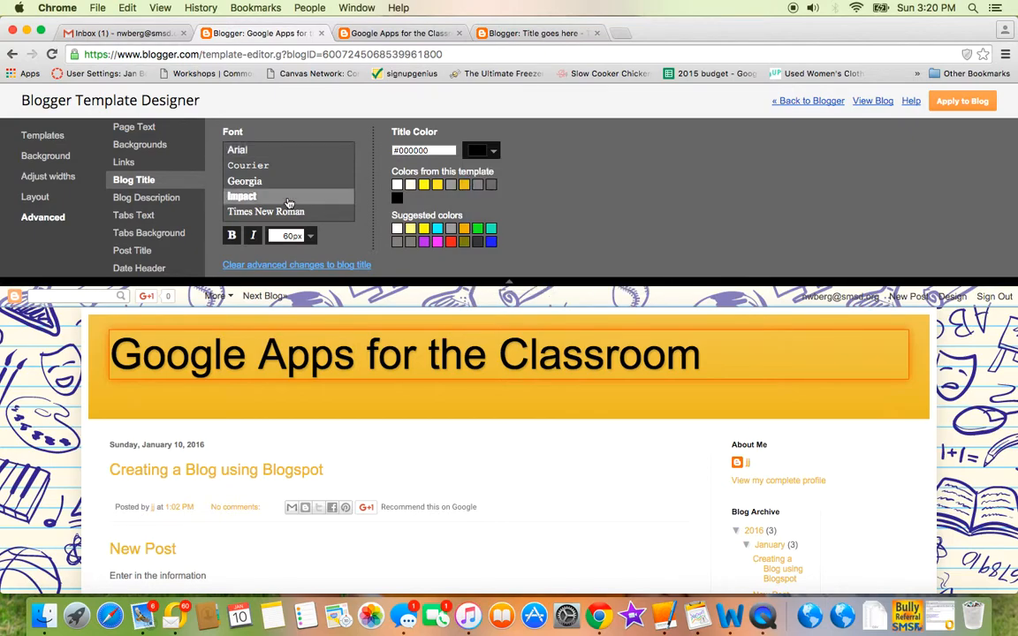
pyautogui.scroll(-5, 288, 201)
pyautogui.scroll(-5, 289, 203)
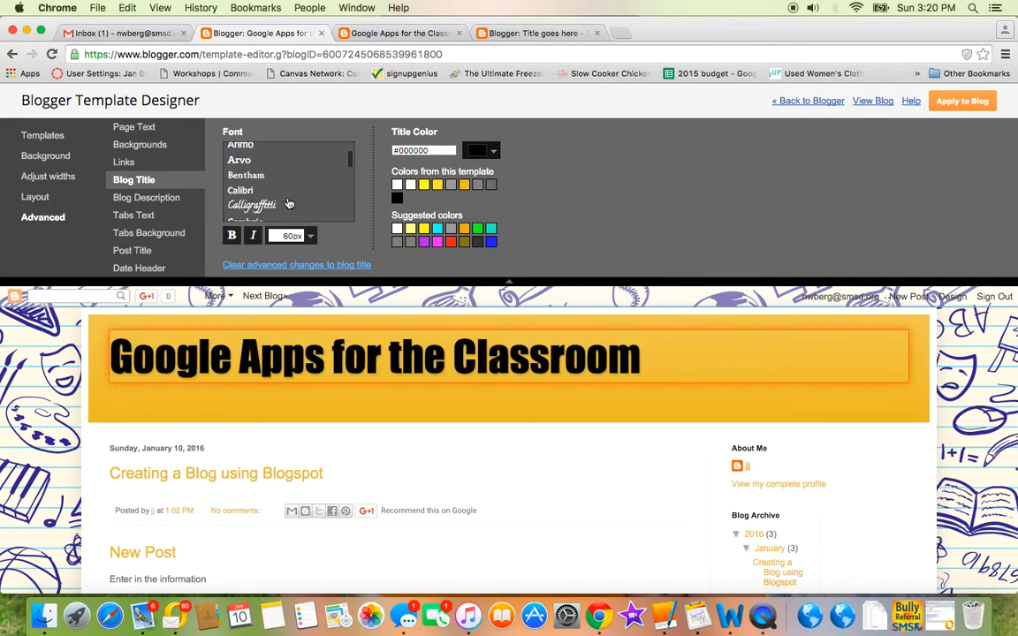
pyautogui.click(289, 202)
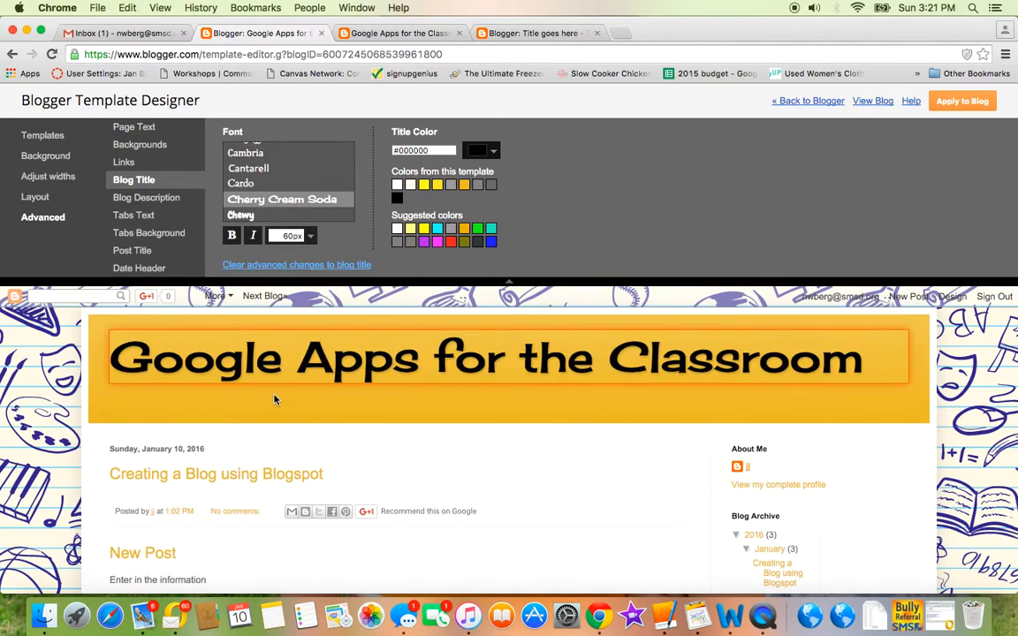
pyautogui.scroll(-1, 276, 402)
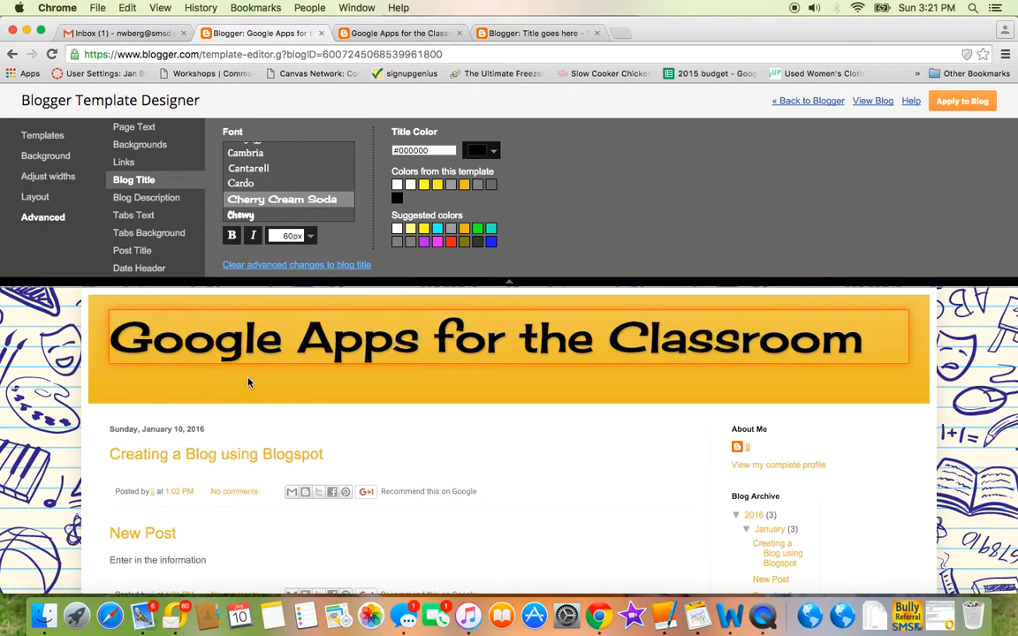
# - Change the outer background color to the dark blue #1d6094
pyautogui.click(152, 146)
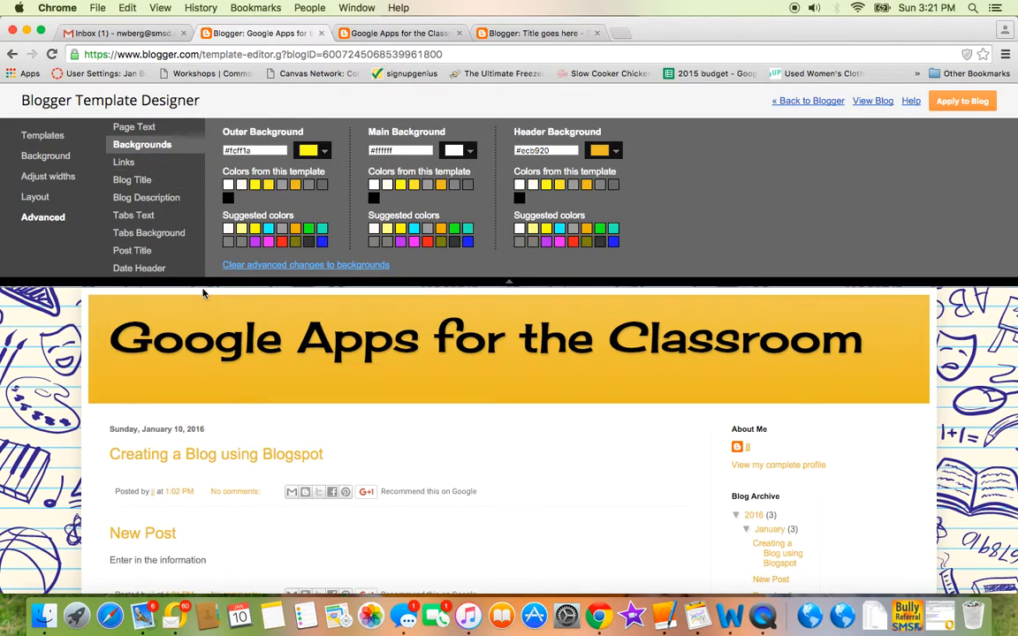
pyautogui.click(326, 152)
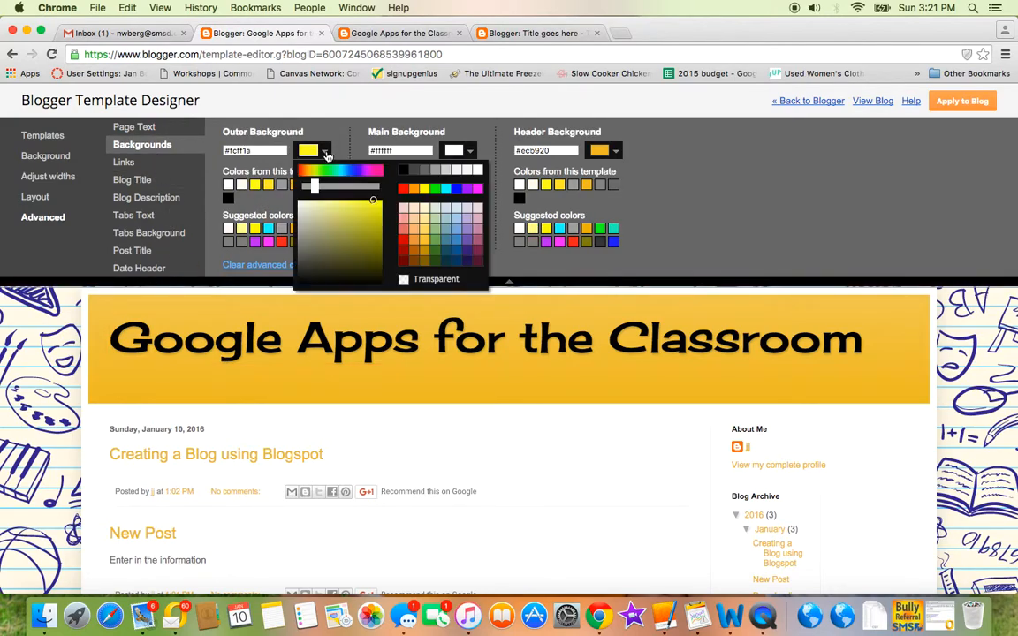
pyautogui.moveTo(331, 175); pyautogui.dragTo(346, 173)
pyautogui.click(367, 237)
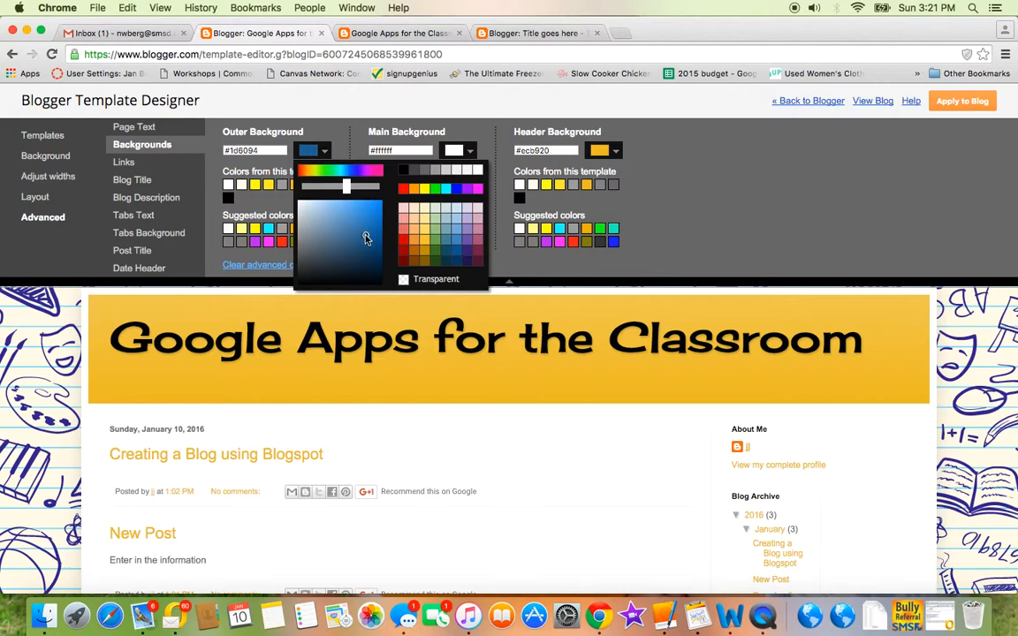
# - Check the advanced options for the blog title, blog description, tabs text and tabs background
pyautogui.click(133, 180)
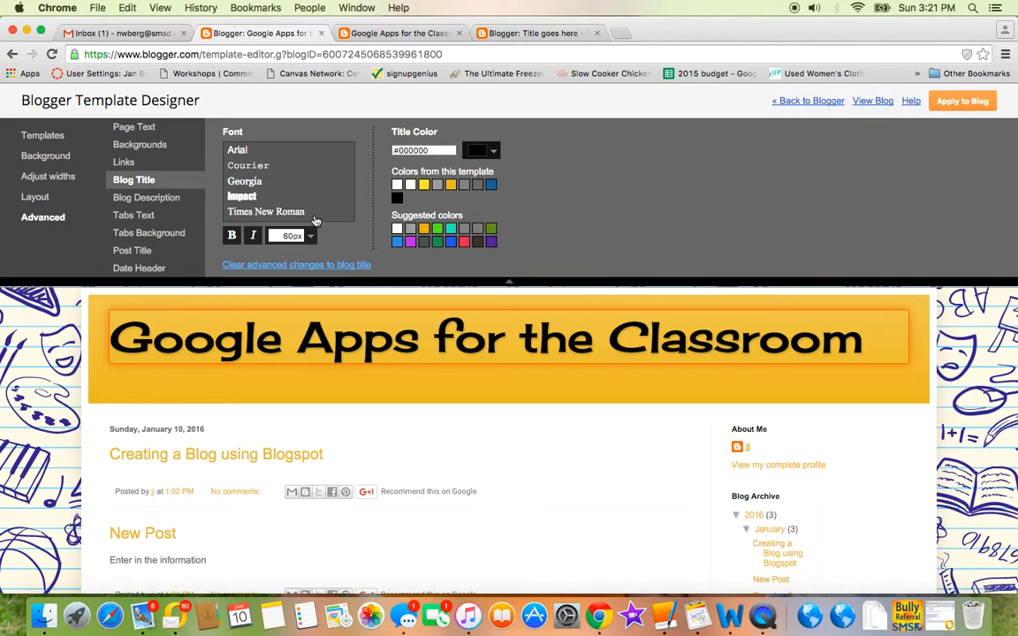
pyautogui.click(168, 199)
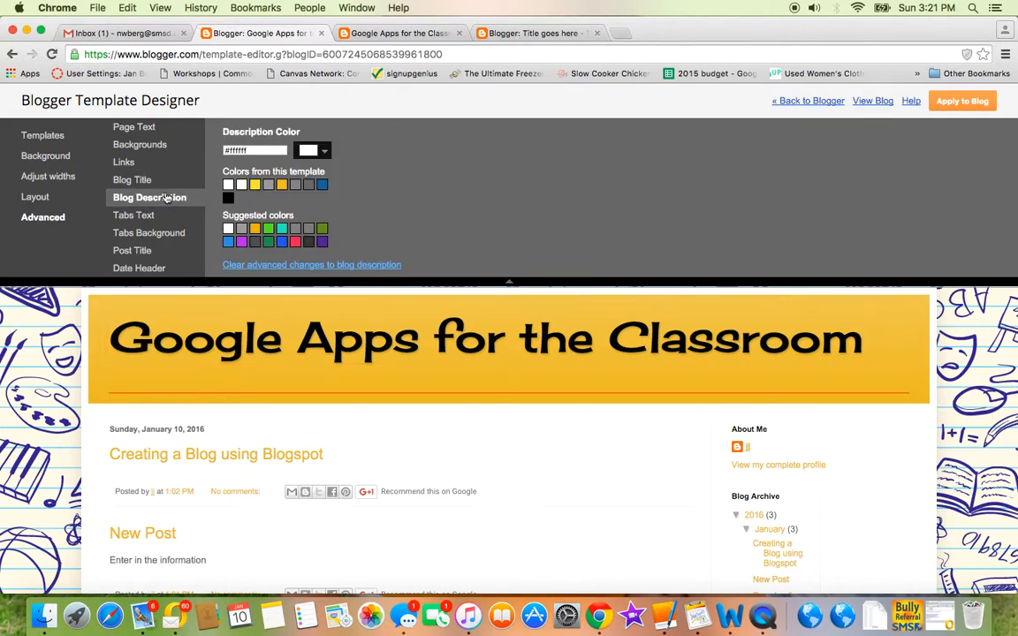
pyautogui.click(141, 182)
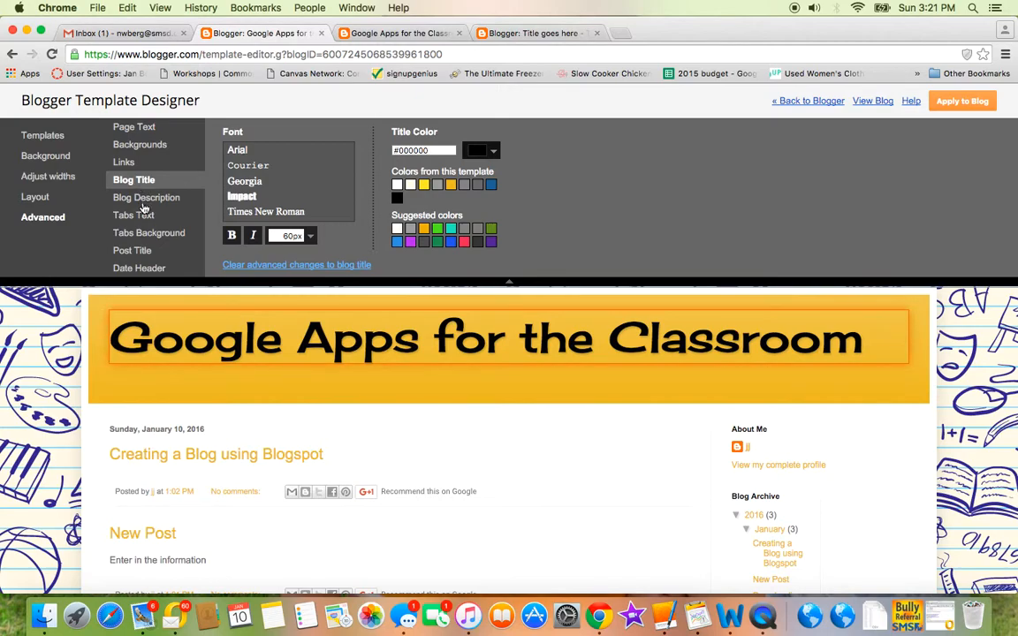
pyautogui.click(134, 215)
pyautogui.click(148, 234)
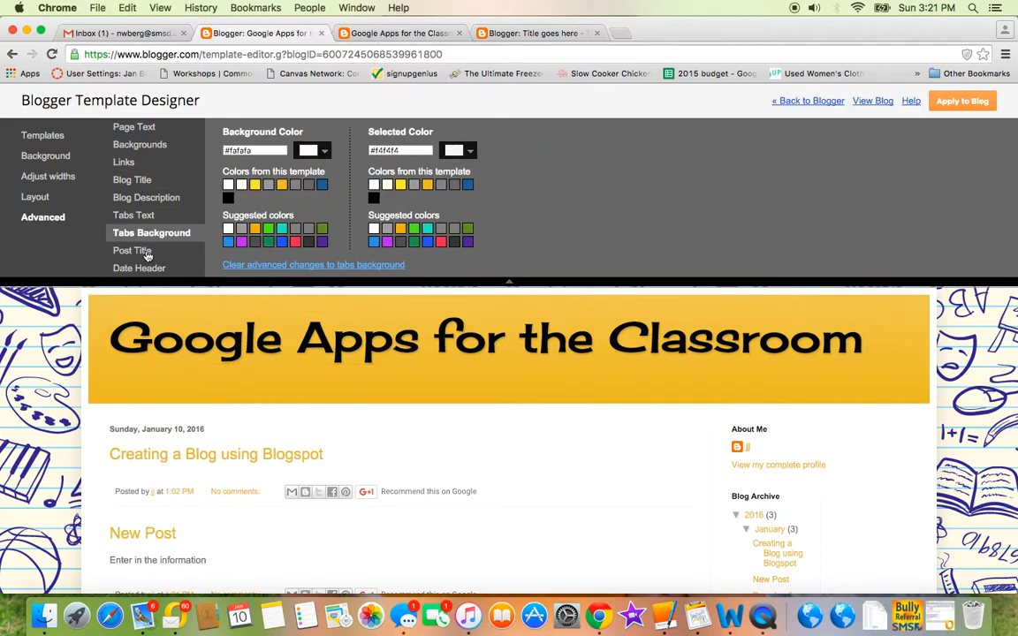
# - Set the post title font to Verdana
pyautogui.click(145, 253)
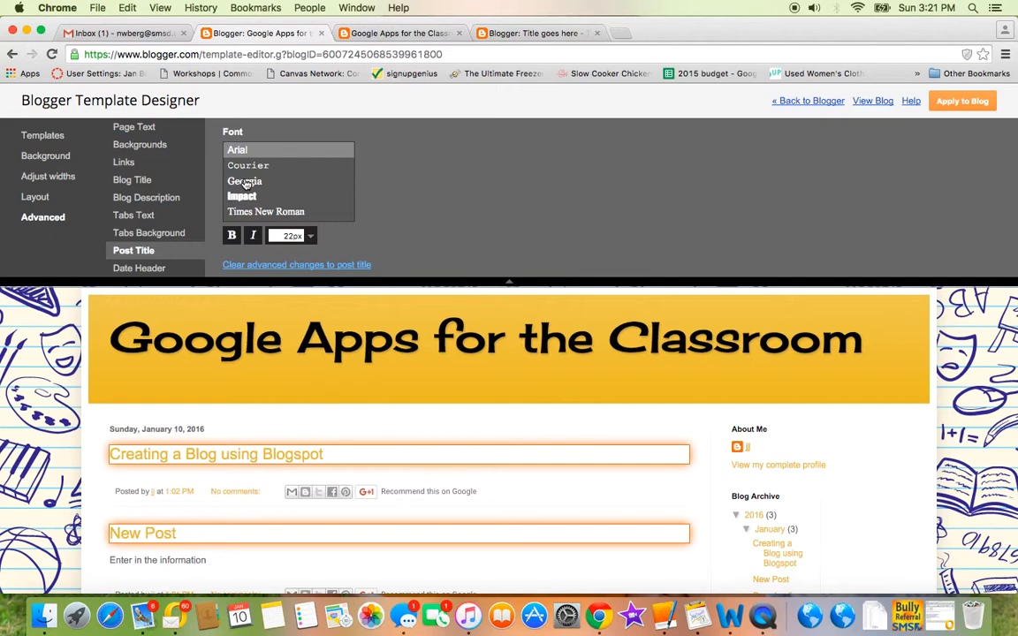
pyautogui.scroll(-3, 246, 182)
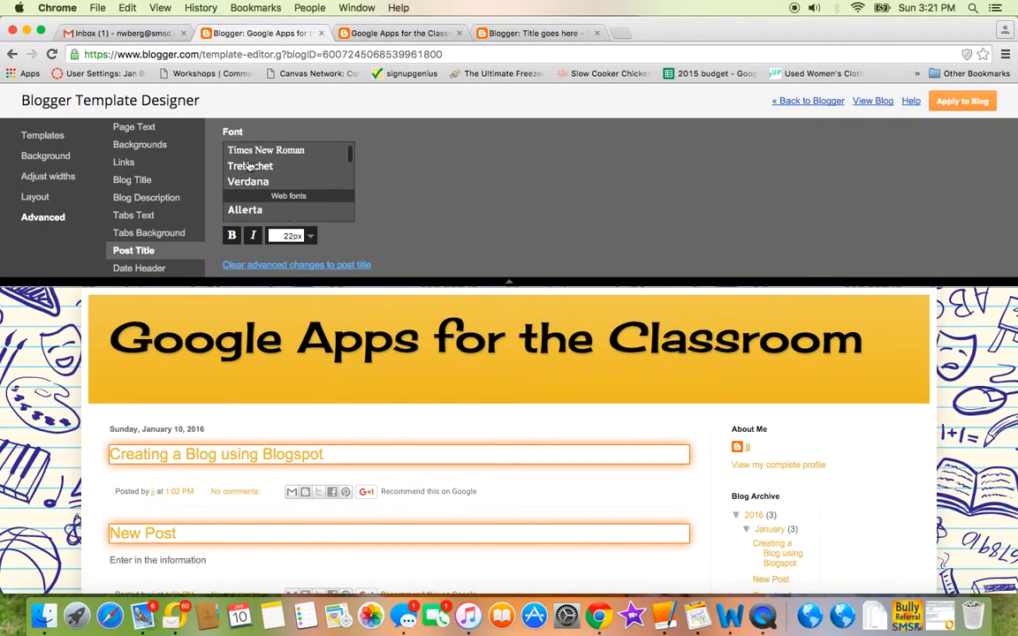
pyautogui.click(249, 185)
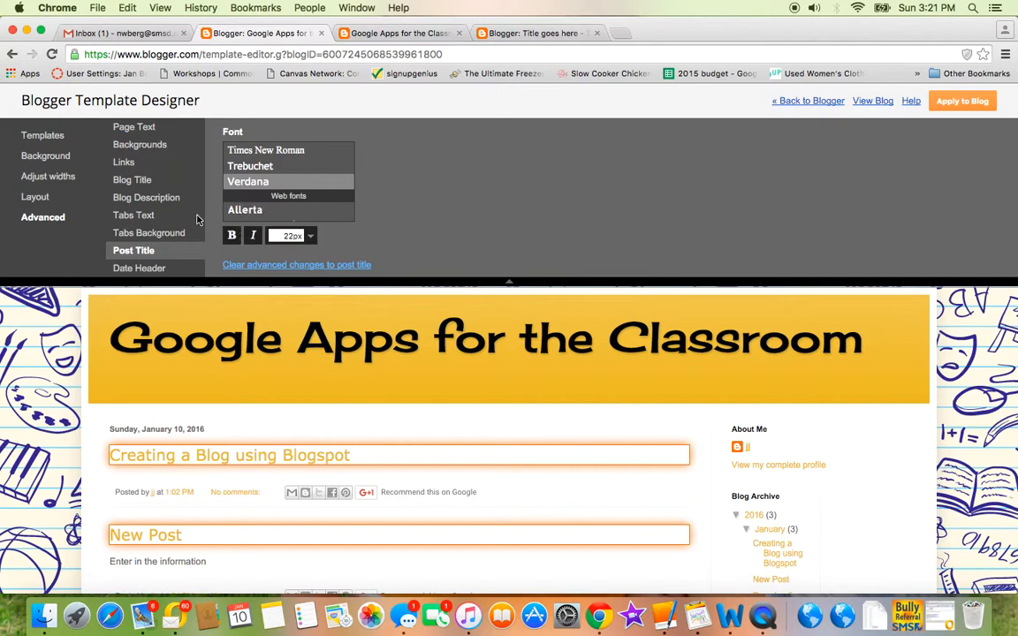
# - Check the advanced options for the date header and the post footer
pyautogui.scroll(-1, 143, 236)
pyautogui.click(140, 244)
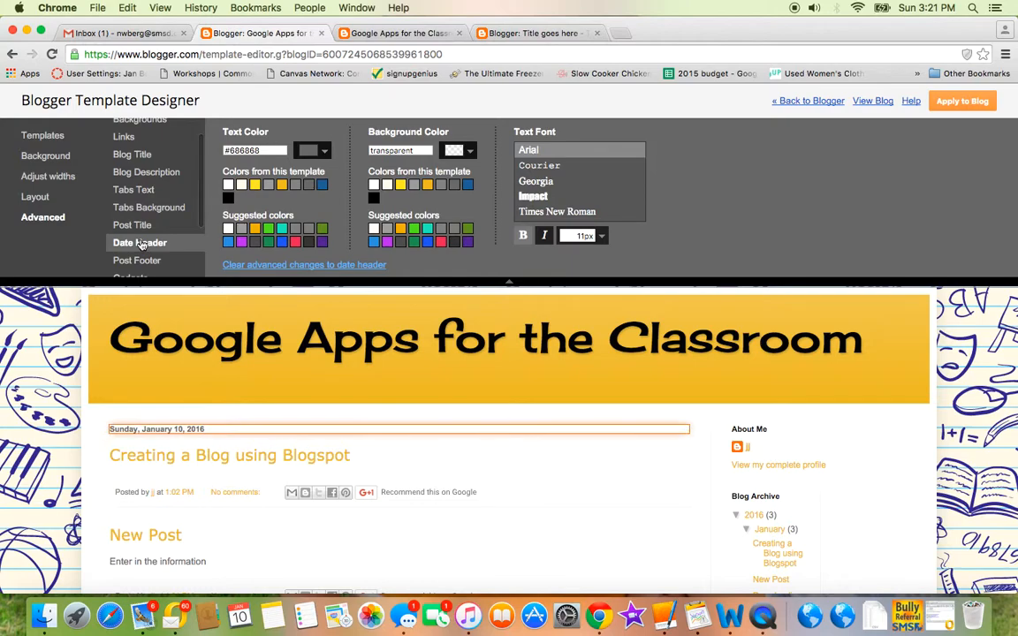
pyautogui.click(141, 262)
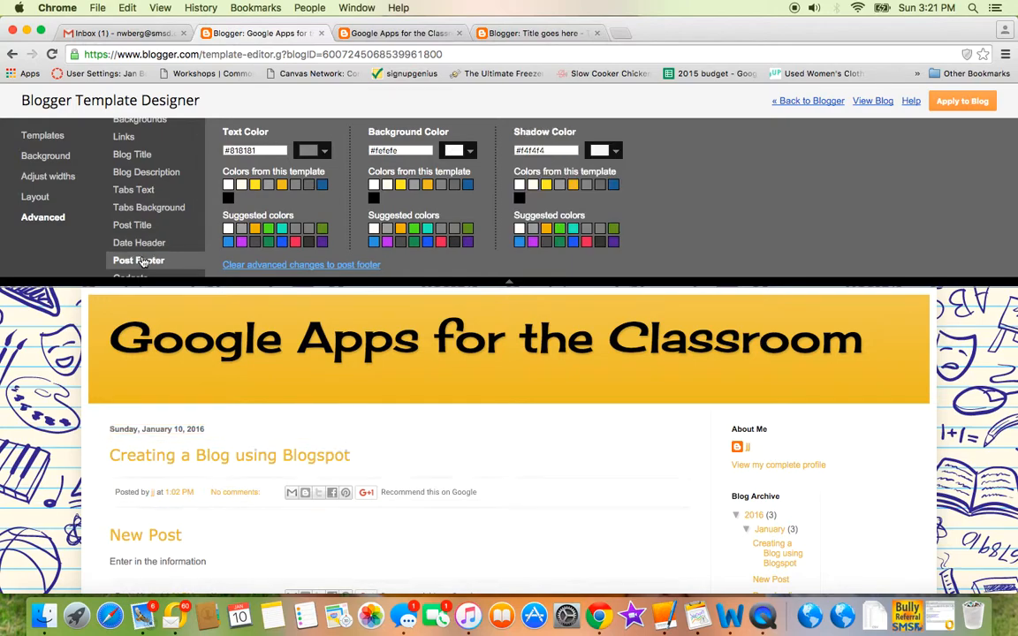
pyautogui.scroll(-1, 144, 262)
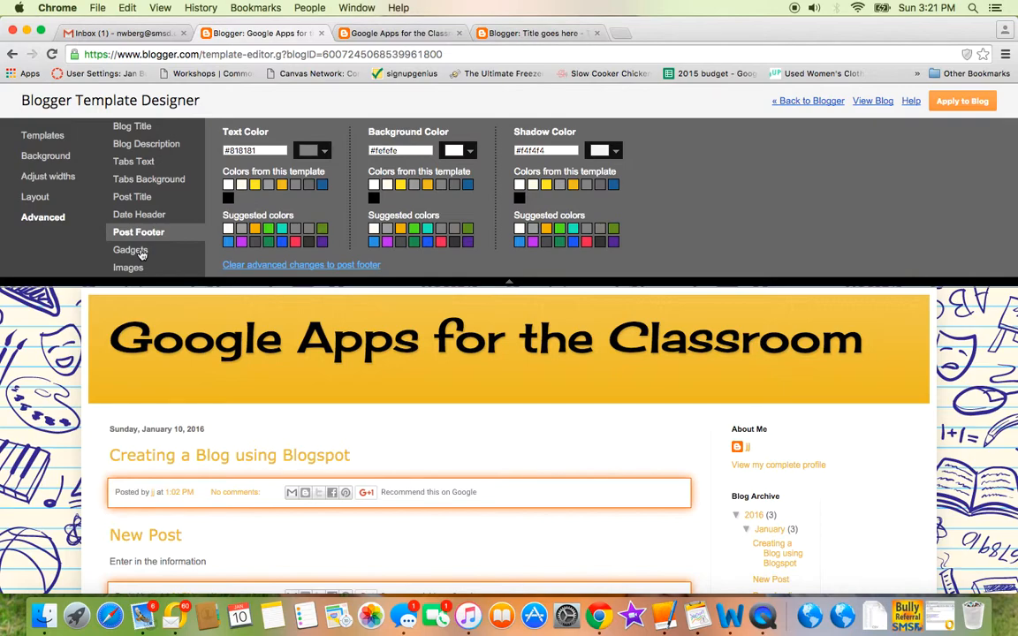
# - Set the gadgets' title font to Allerta Stencil
pyautogui.click(132, 250)
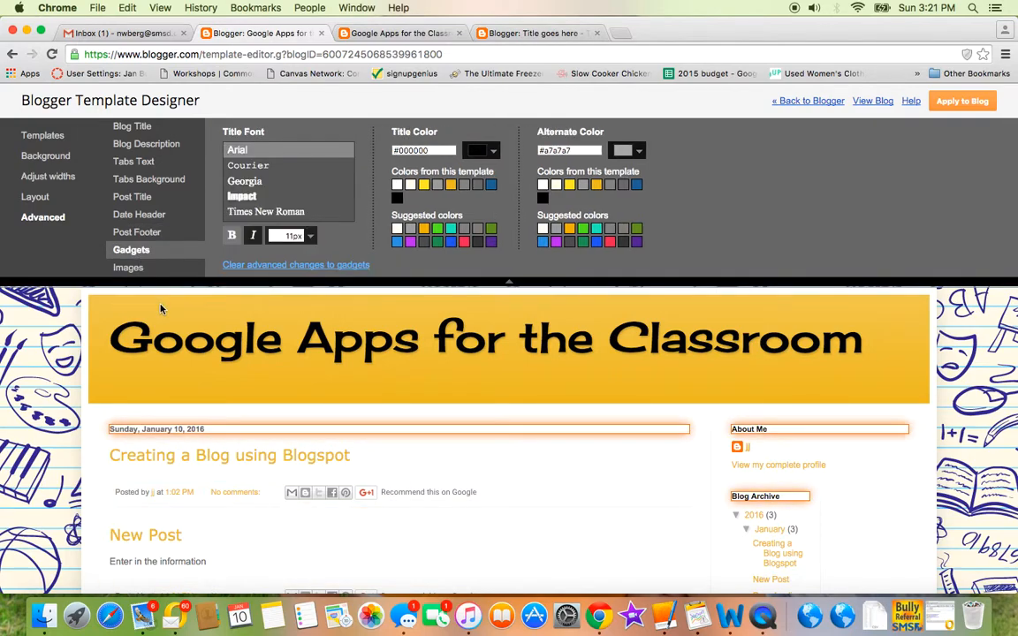
pyautogui.scroll(-3, 268, 182)
pyautogui.scroll(-1, 269, 182)
pyautogui.click(256, 159)
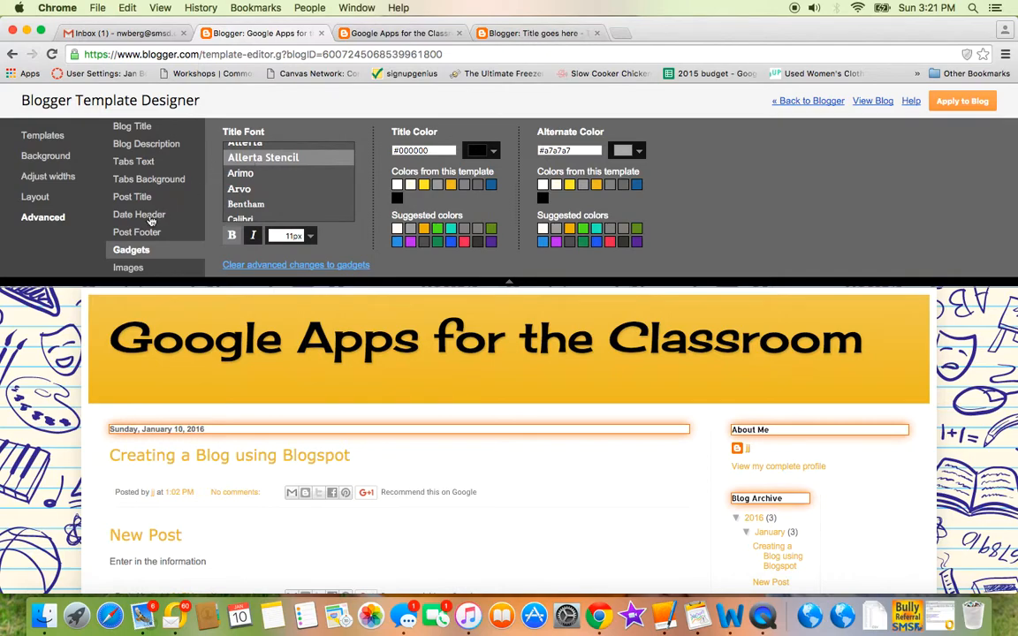
# - Check the advanced color options for images and accents
pyautogui.scroll(-2, 133, 237)
pyautogui.click(129, 232)
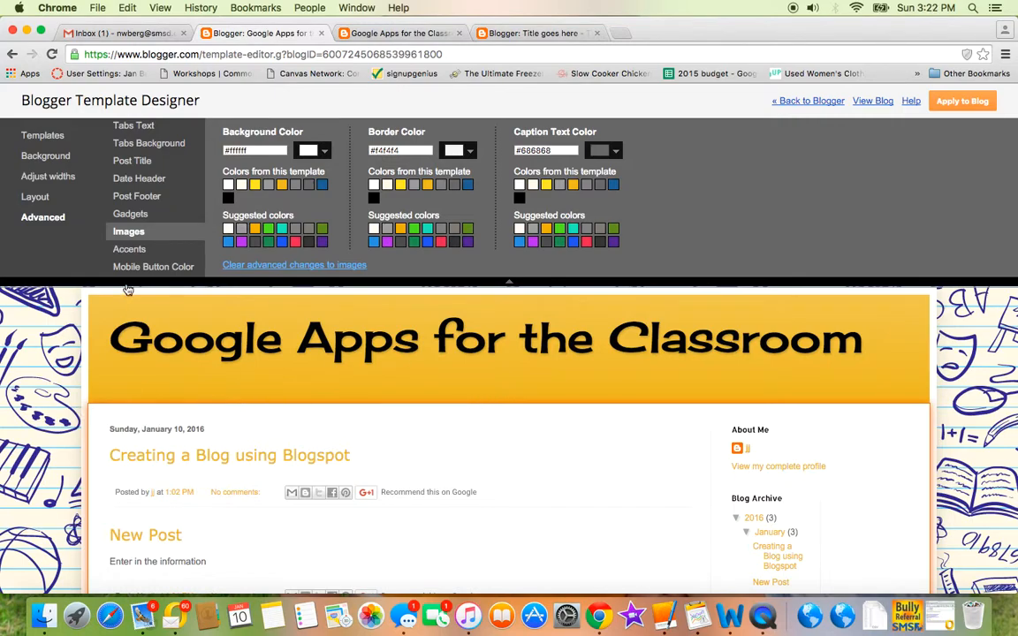
pyautogui.click(129, 250)
pyautogui.scroll(3, 129, 238)
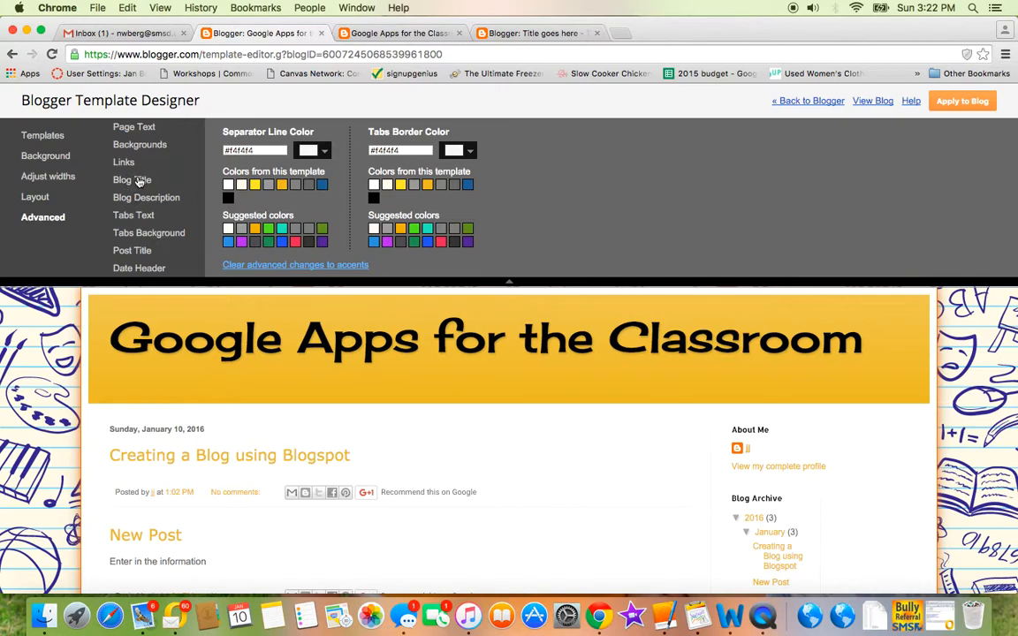
# - Try several colors for the blog's links and set the link color to dark blue #2d2d9b
pyautogui.click(124, 163)
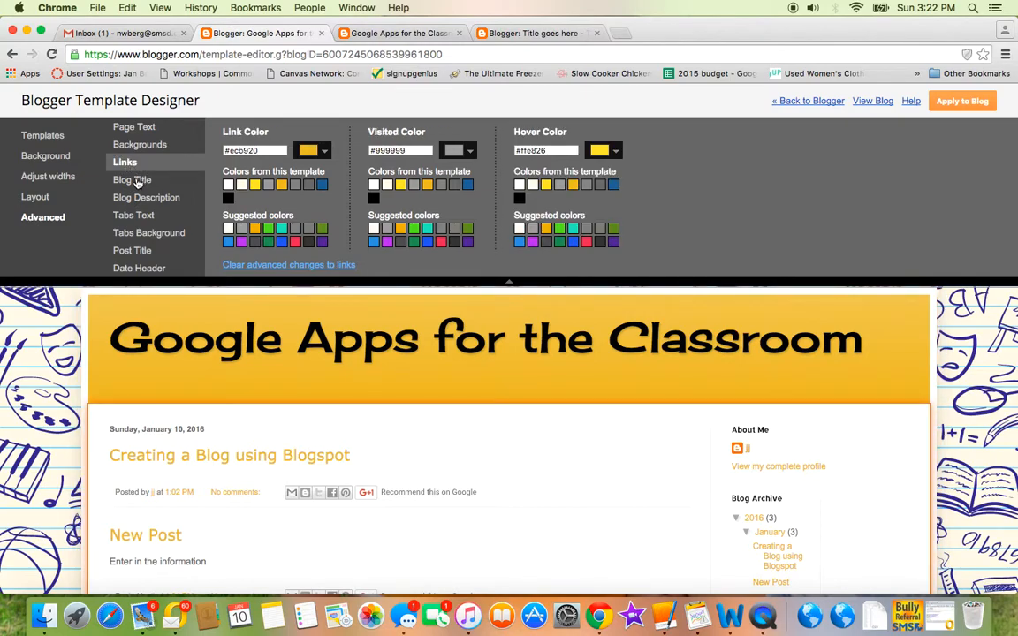
pyautogui.click(326, 154)
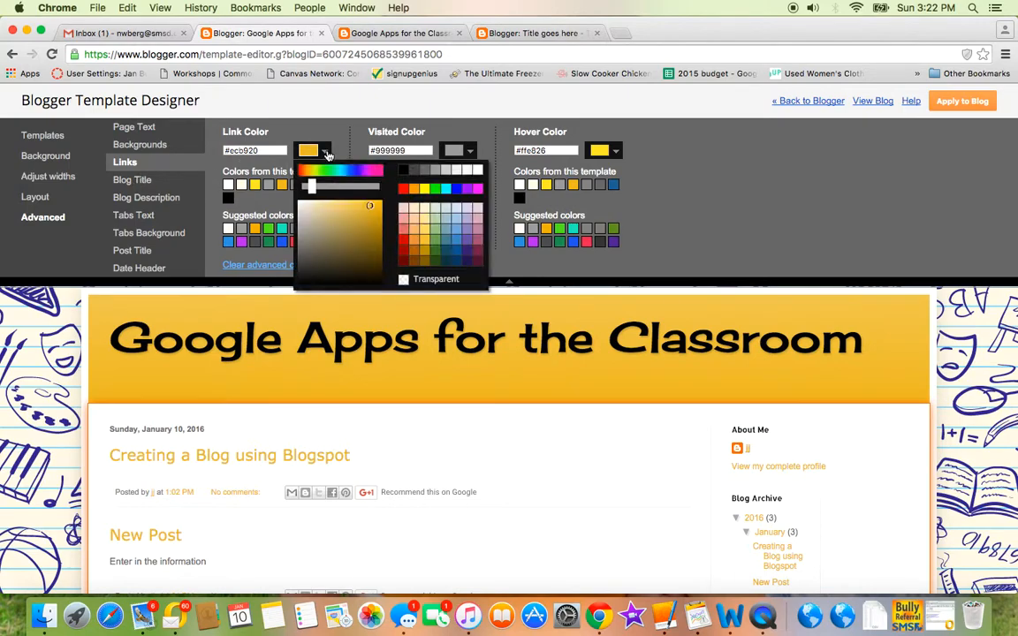
pyautogui.click(354, 177)
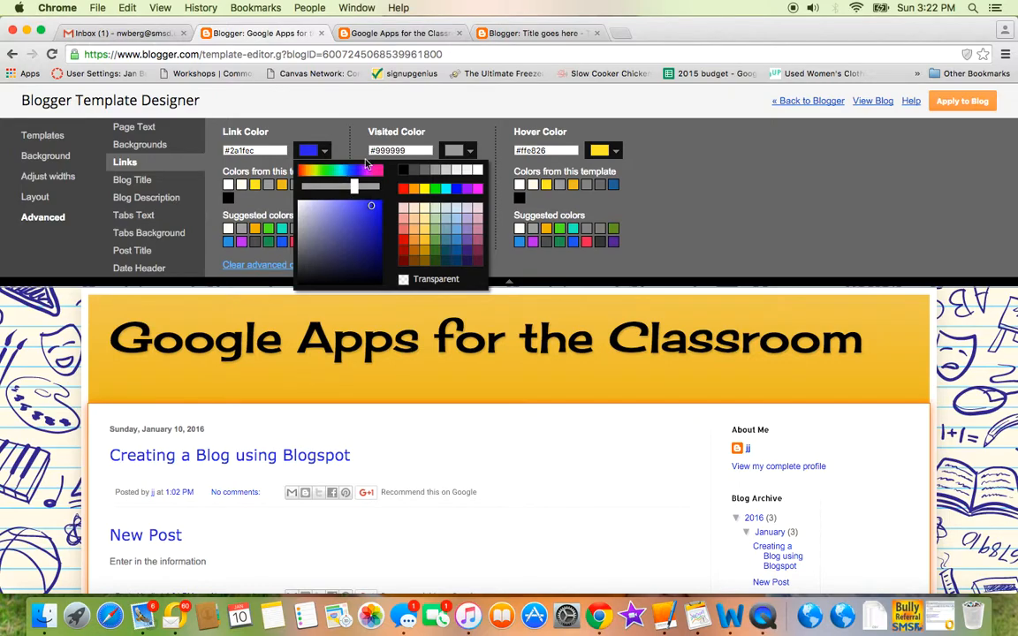
pyautogui.moveTo(326, 267); pyautogui.dragTo(301, 272)
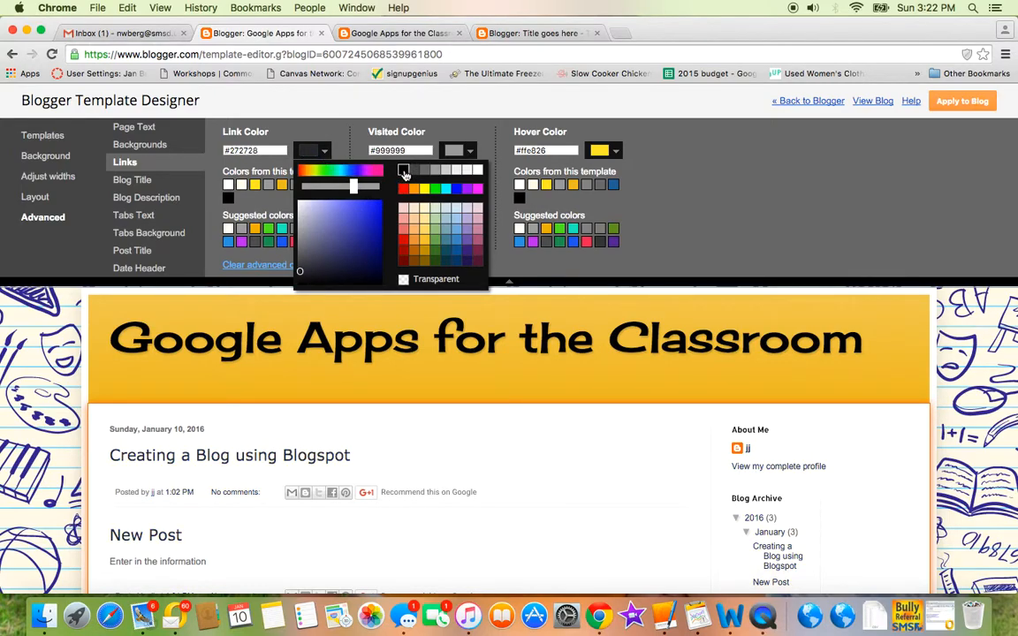
pyautogui.moveTo(352, 210)
pyautogui.mouseDown()
pyautogui.moveTo(345, 230)
pyautogui.moveTo(355, 252)
pyautogui.moveTo(359, 236)
pyautogui.mouseUp()
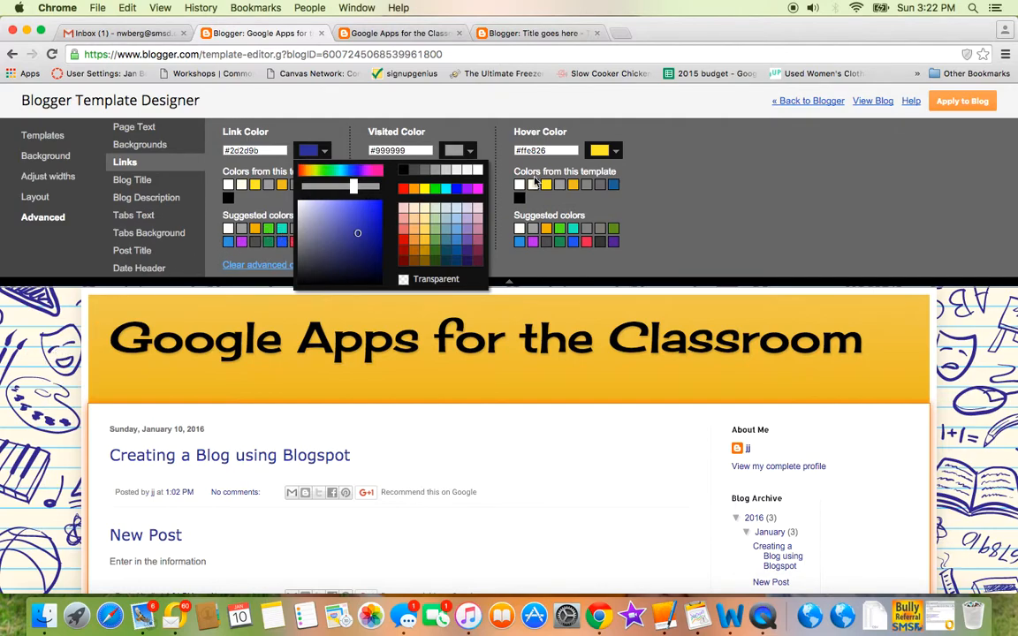
# - Set the blog's header background color to blue #1d6094 and open its color palette
pyautogui.click(611, 150)
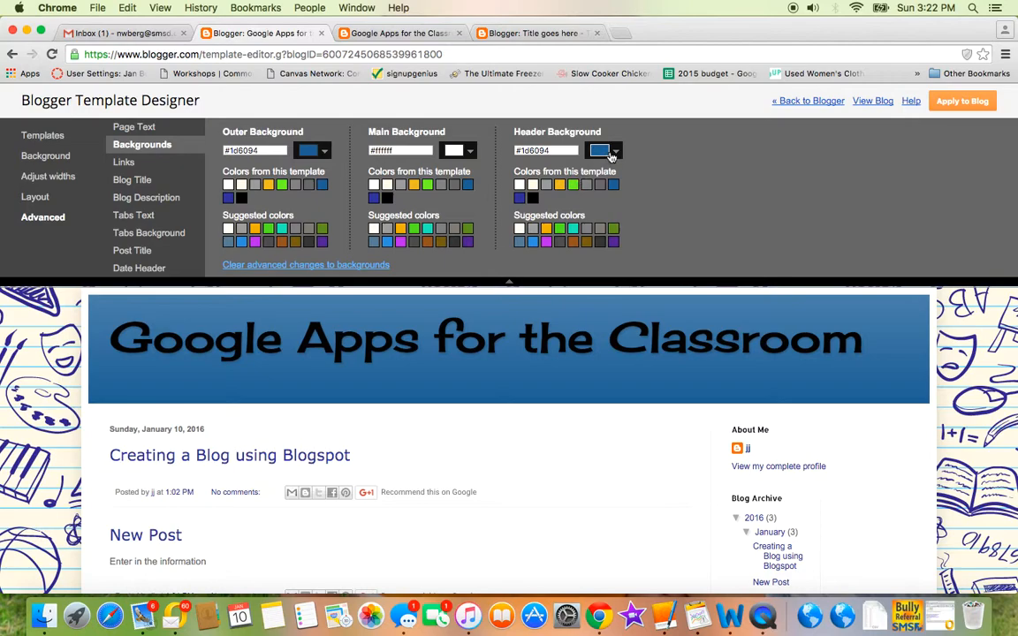
pyautogui.click(612, 150)
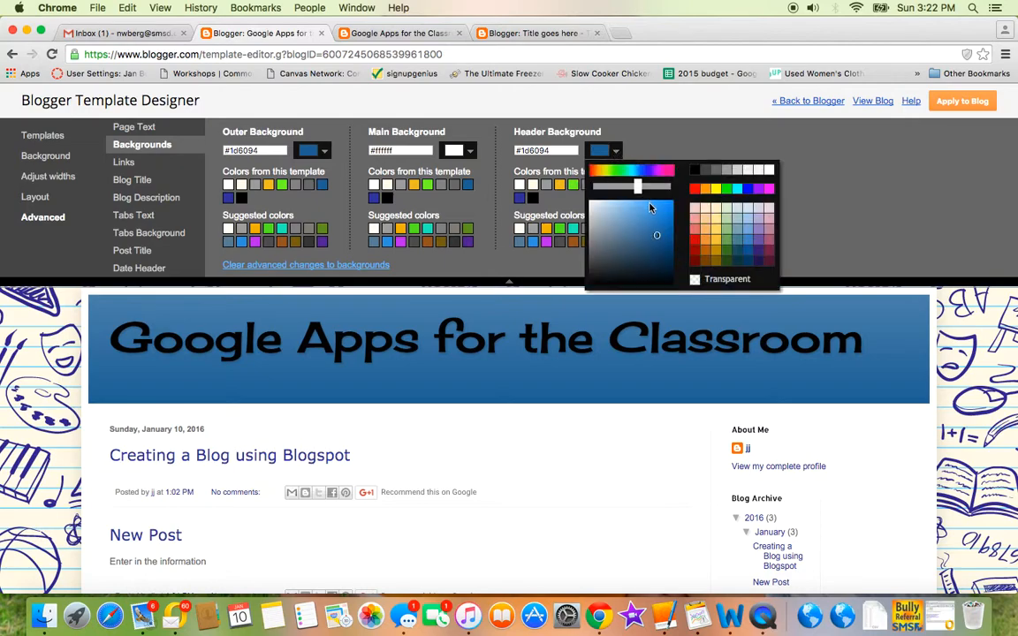